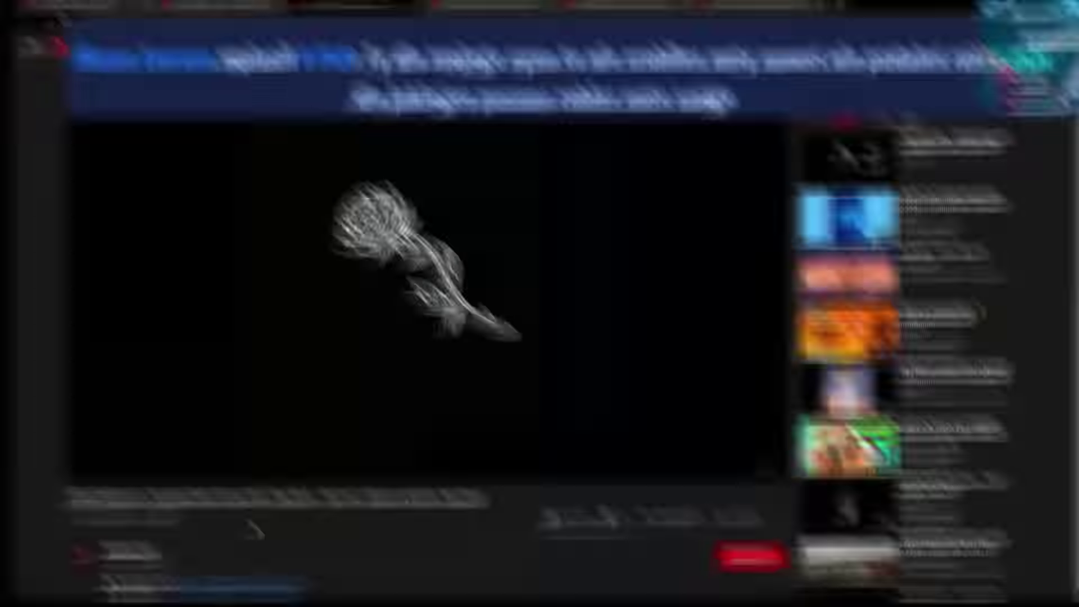
- Preview candidate rap and trap instrumentals on YouTube, including the Chance The Rapper x Kyle type beat "Birthday"
left_click(292, 298)
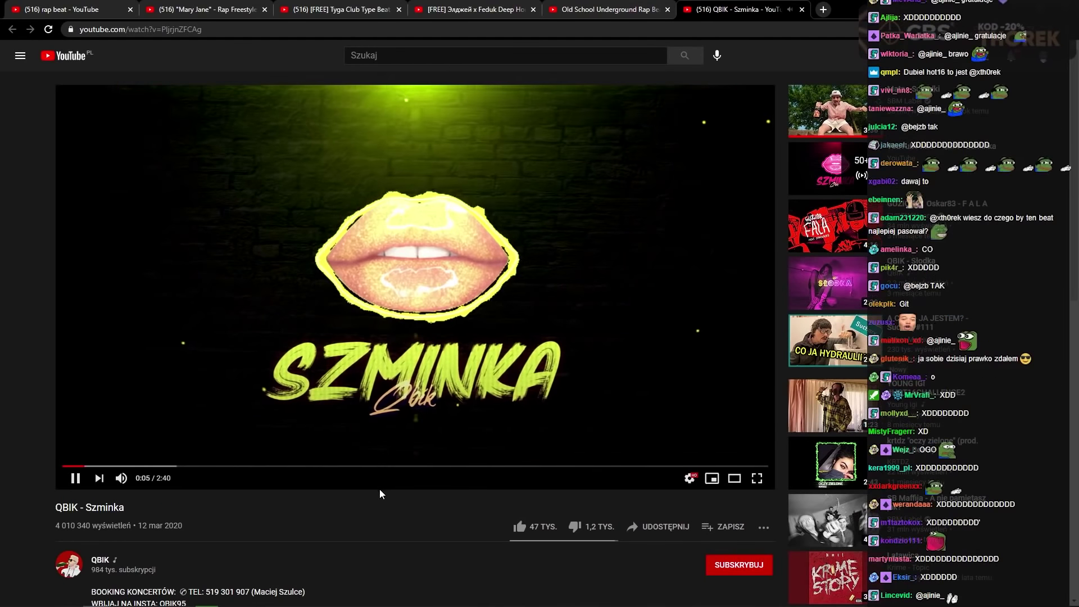
scroll(365, 483, "down", 1)
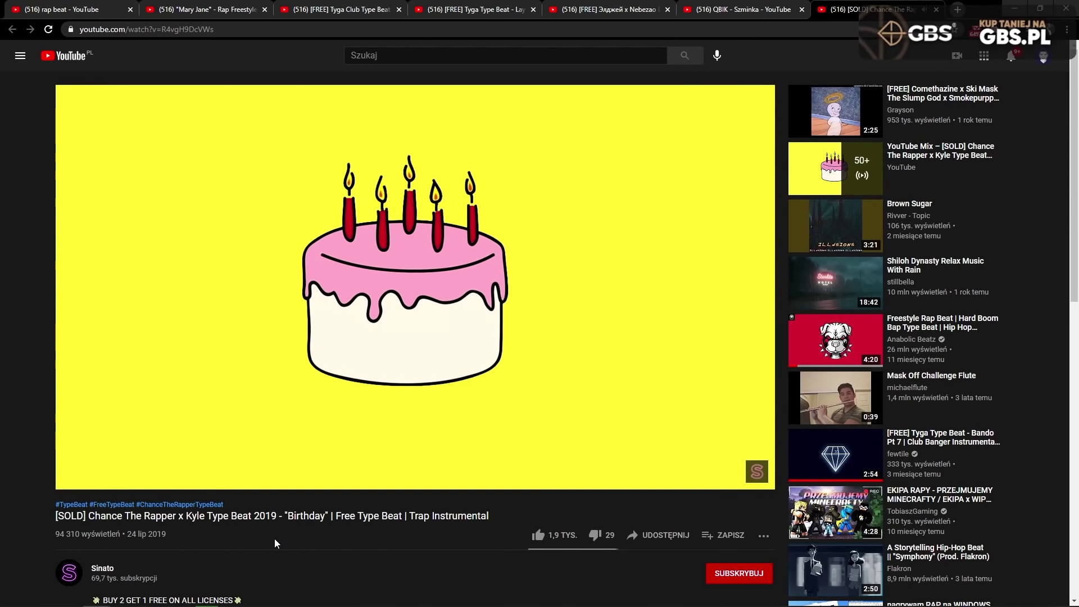
key("f")
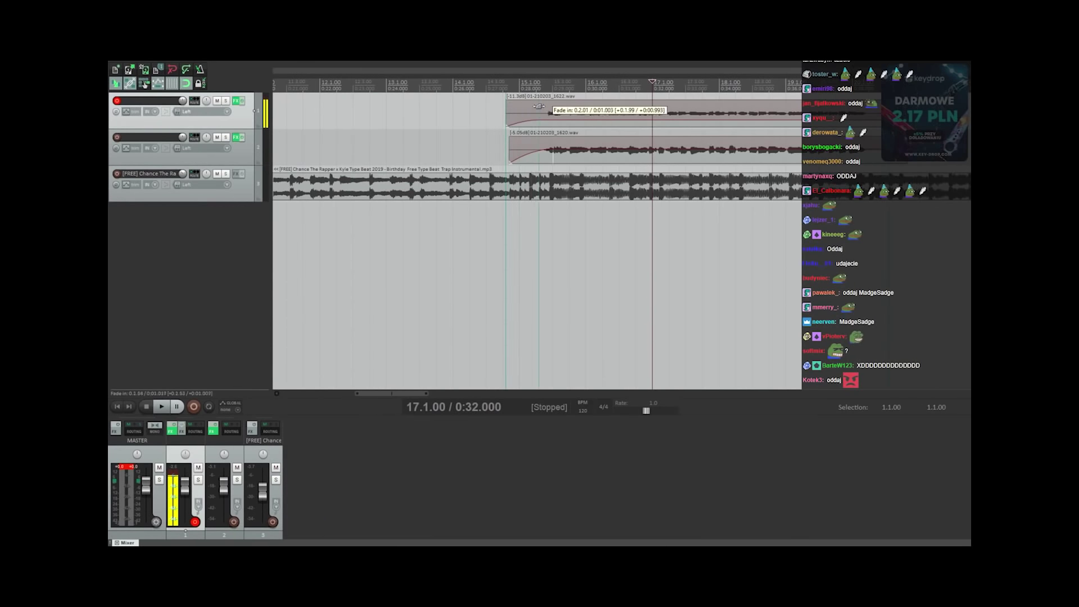
- Lengthen the fade-in of the 1622 vocal clip, cut off the 1626 clip's ending and start recording a replacement
left_click_drag(538, 106, 563, 107)
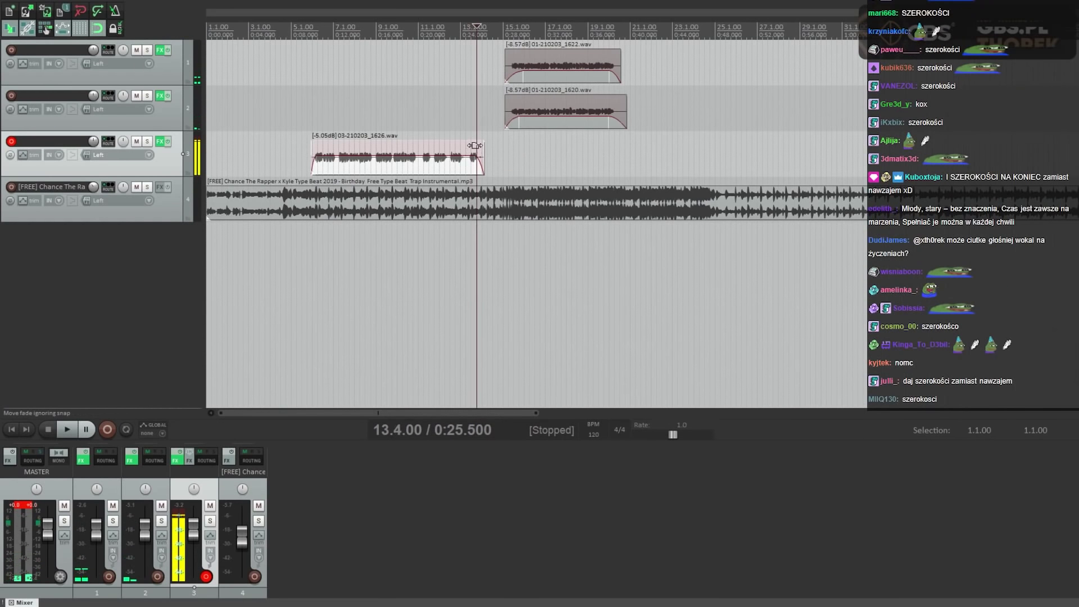
left_click_drag(482, 152, 465, 149)
left_click(450, 109)
key("ctrl+r")
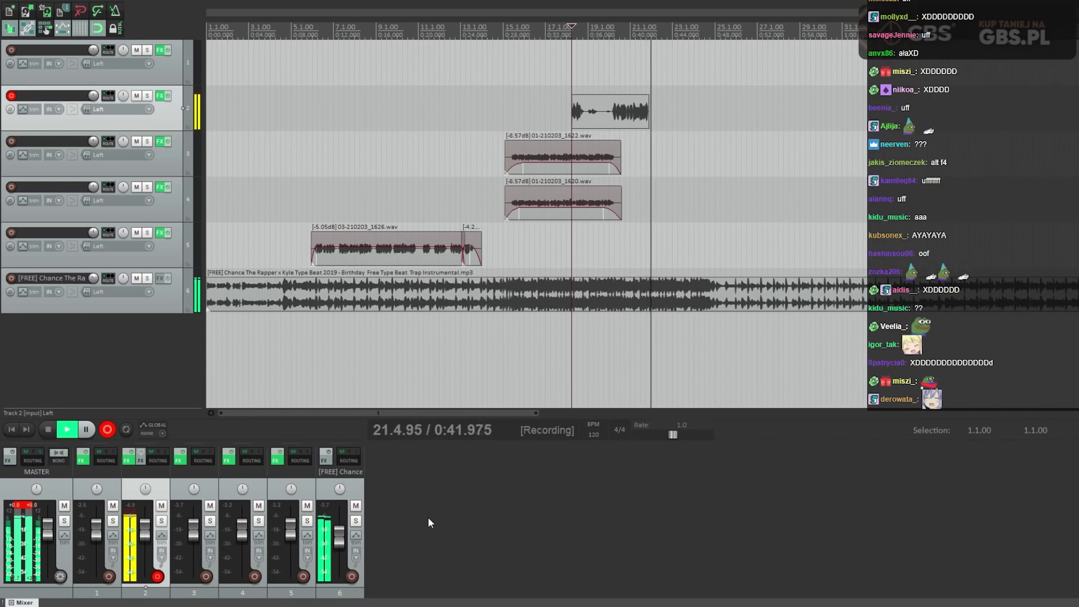
- Stop the recording on track 2, trim the take's silent start and place the edit cursor ahead of it
key("space")
left_click_drag(573, 109, 610, 110)
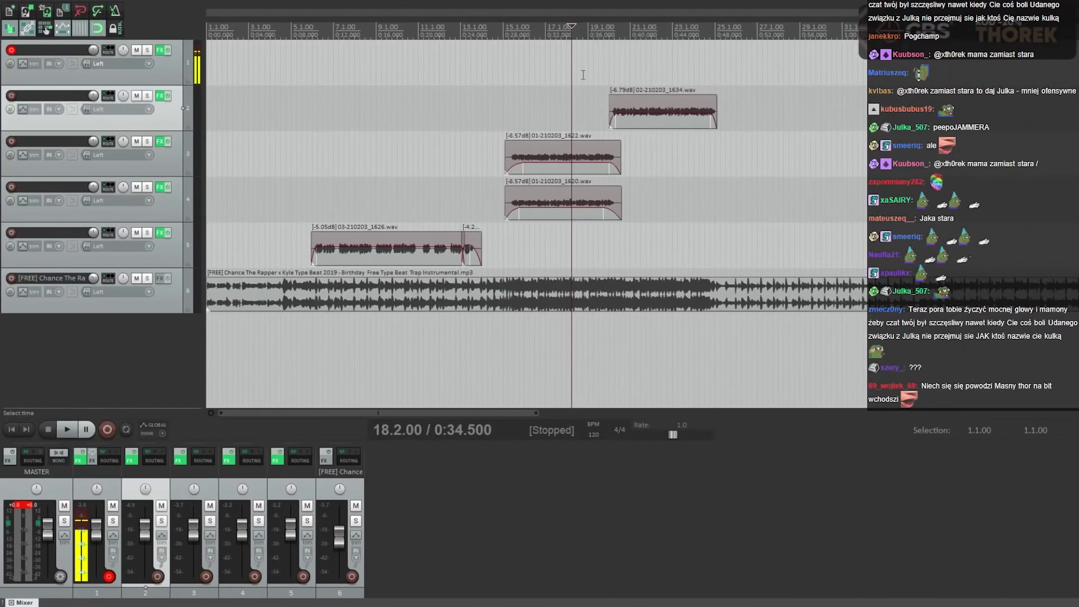
left_click(576, 98)
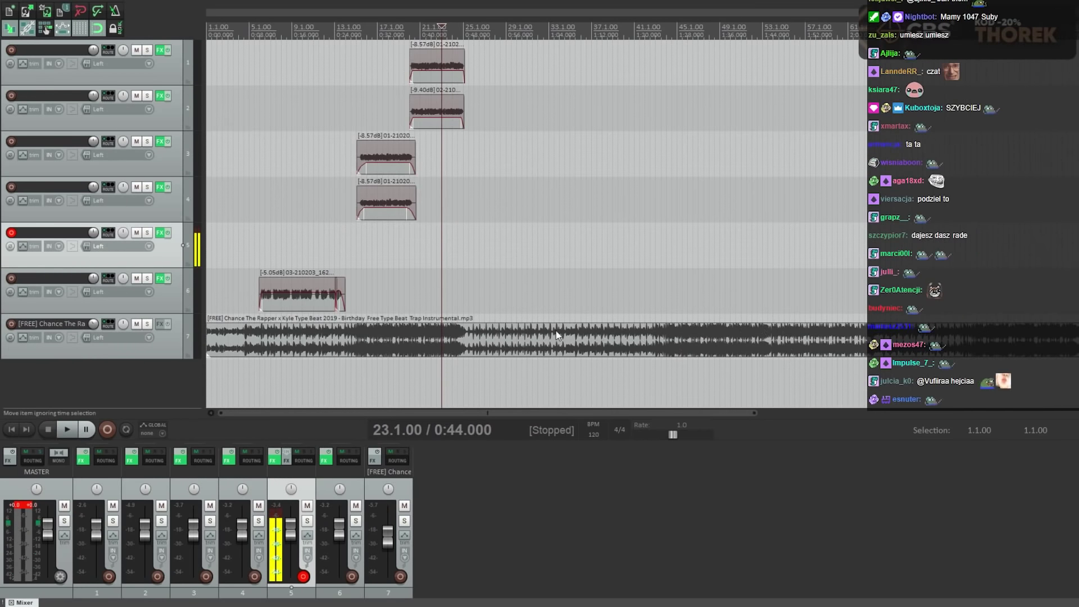
- Record a vocal take on track 5 over the beat, starting at 23.1.00
left_click(108, 429)
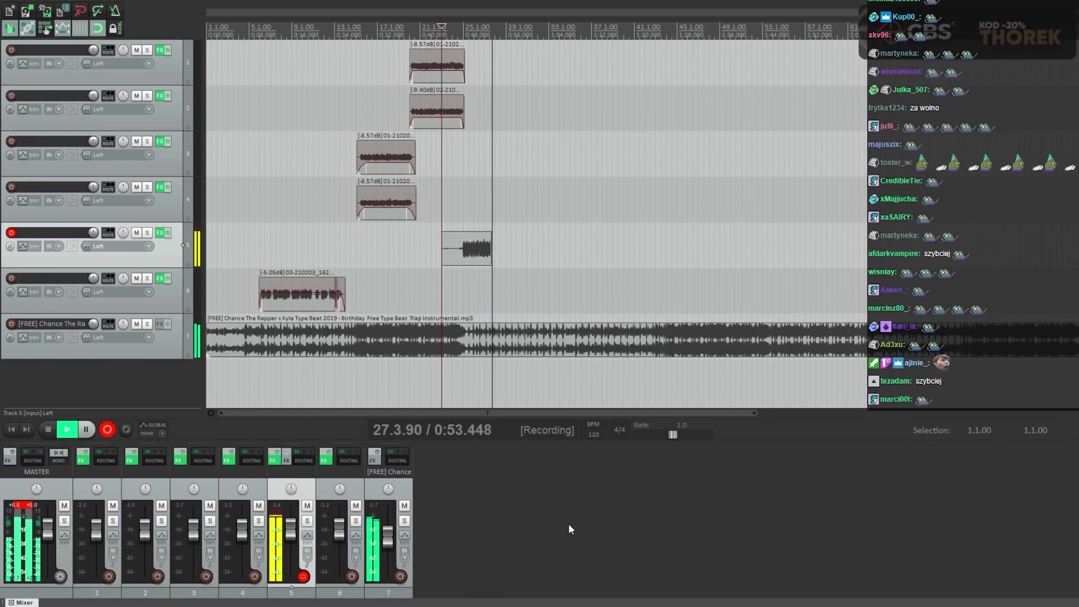
key("space")
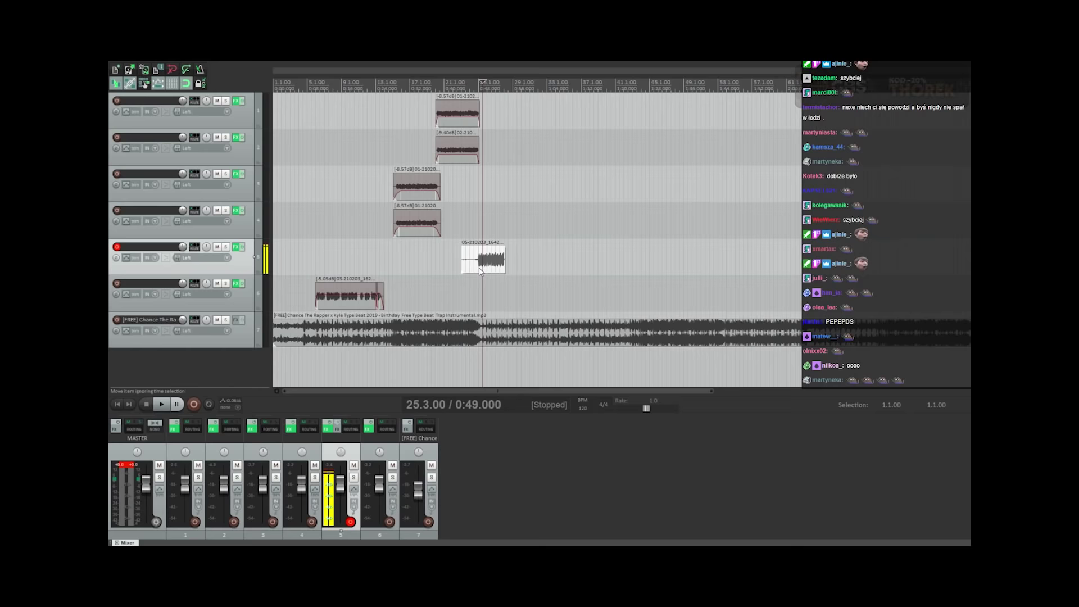
scroll(480, 271, "up", 3)
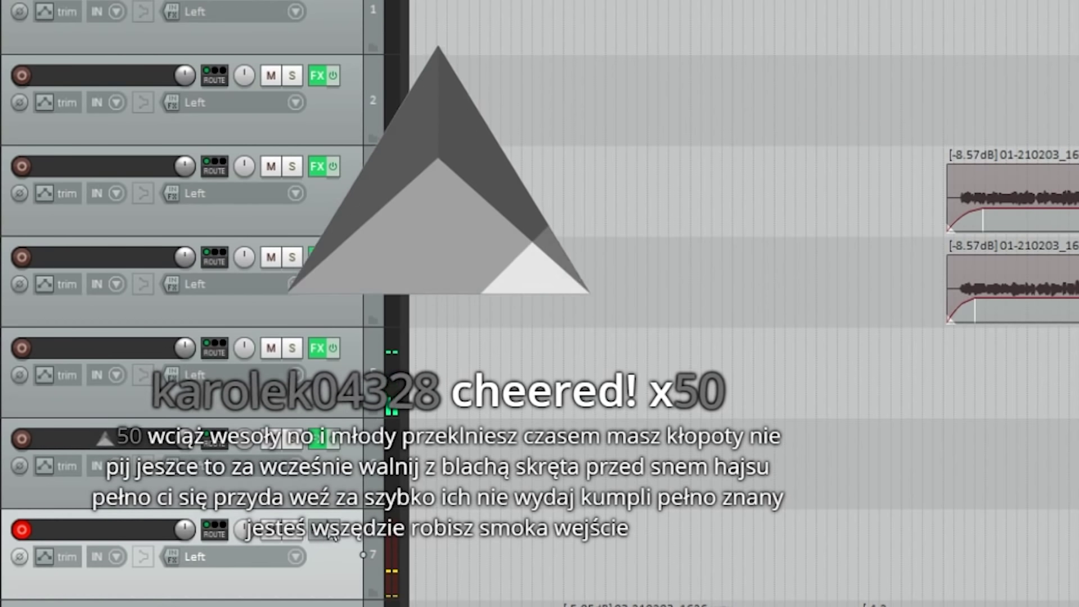
- Solo track 8 and play back its recorded 1649 clip on its own
left_click(335, 486)
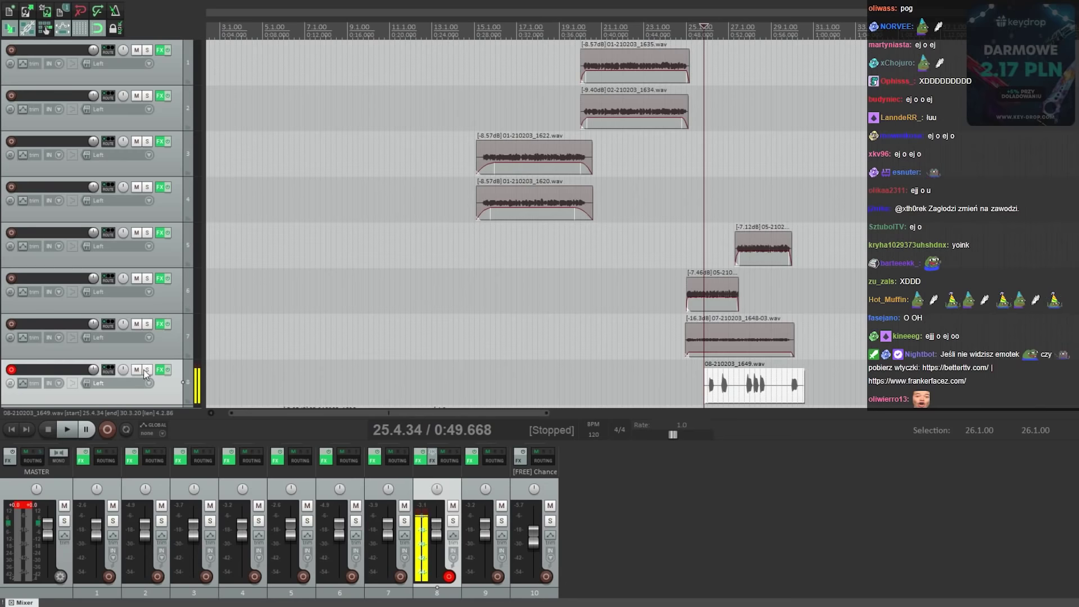
left_click(146, 369)
key("space")
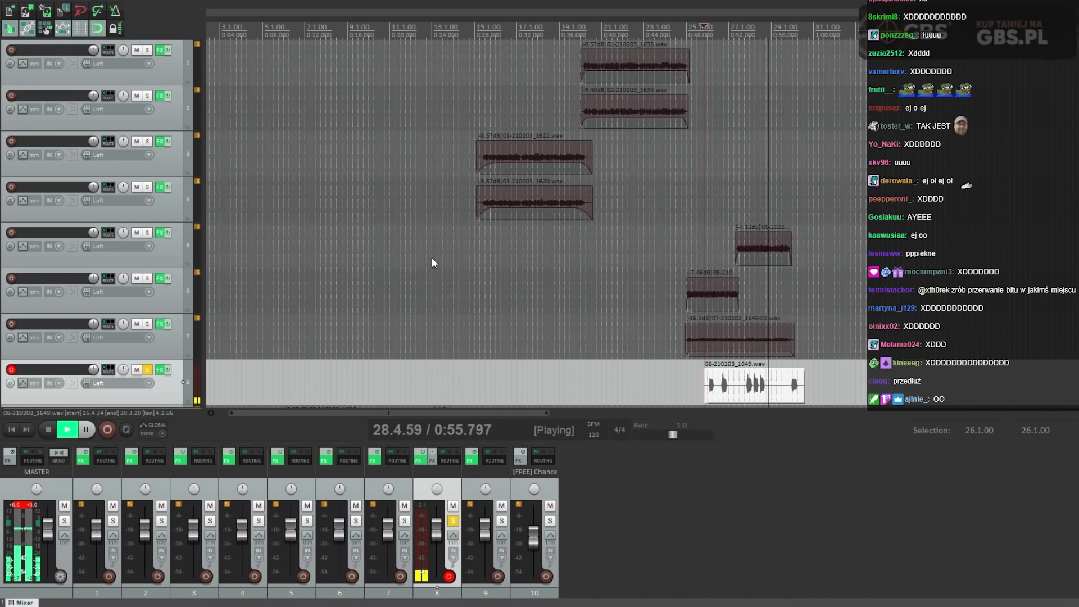
- Record a vocal take on track 2 after the existing clips and lower the clip's volume for playback
key("ctrl+r")
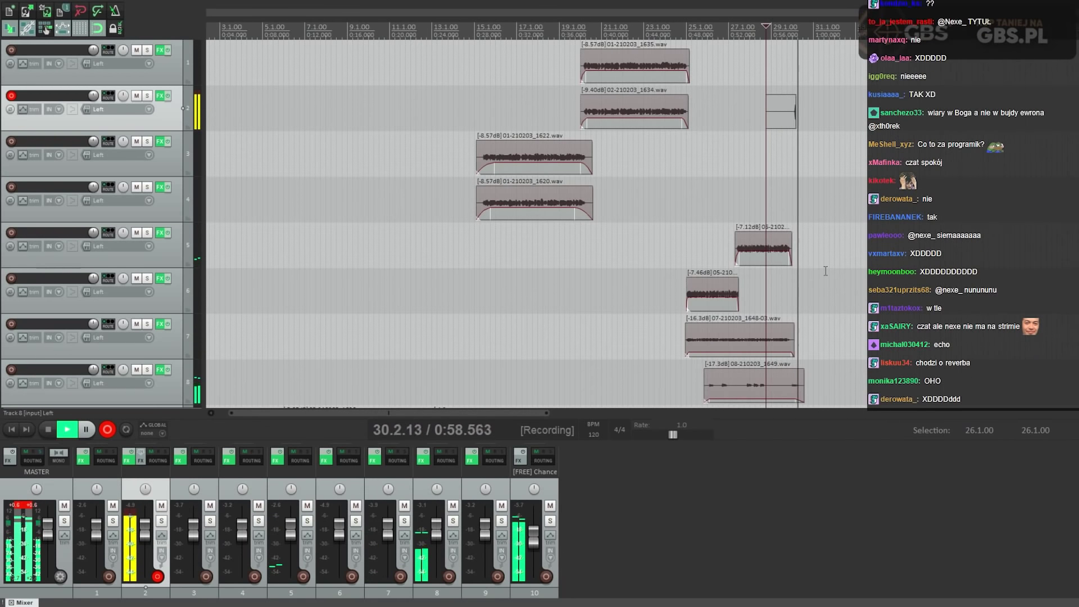
left_click(794, 272)
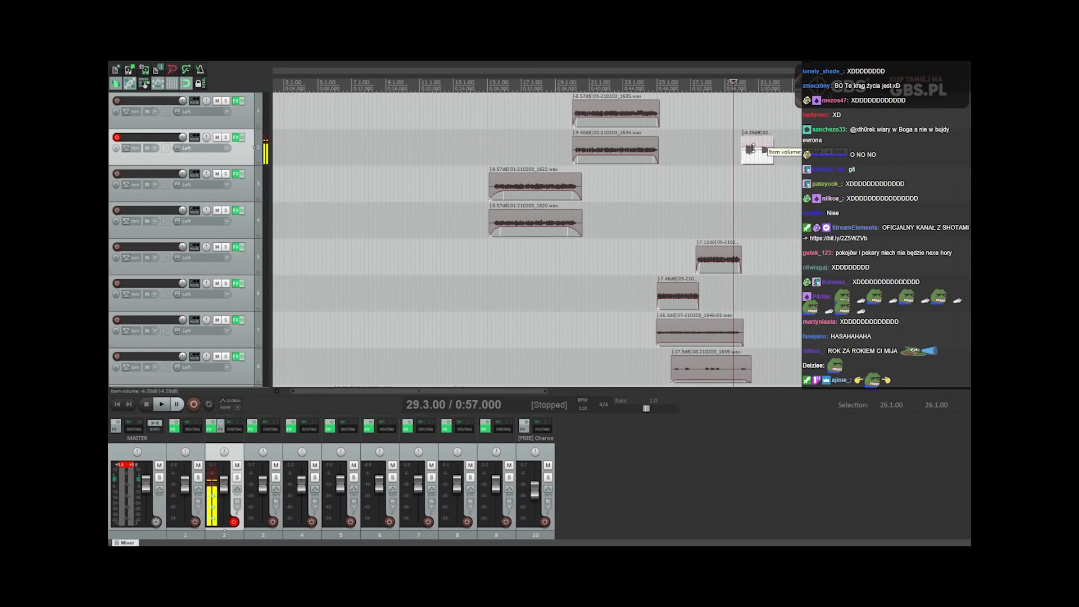
left_click_drag(753, 152, 753, 156)
key("space")
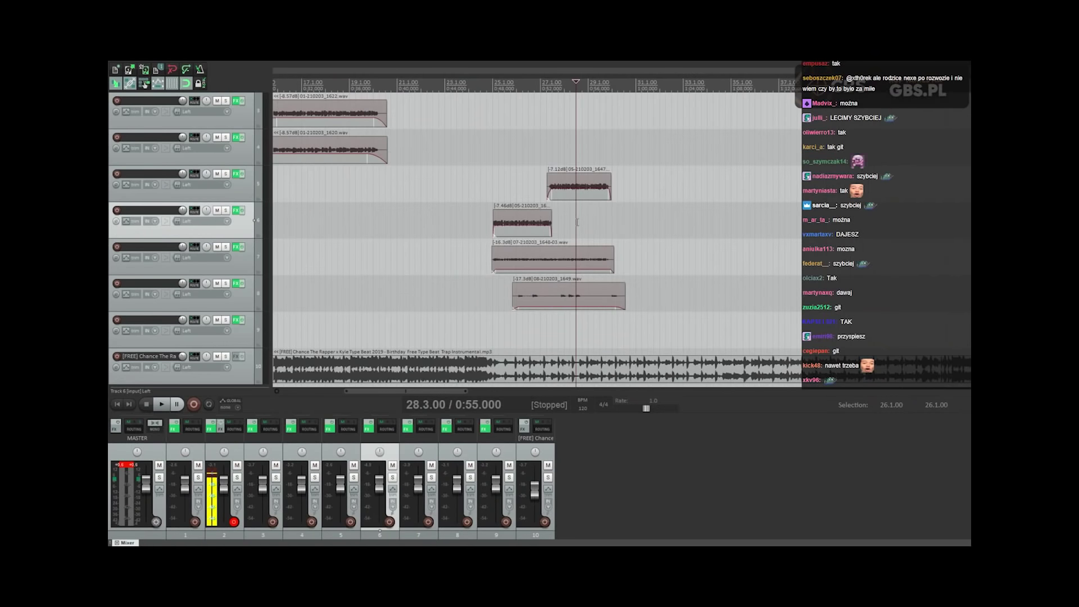
- Play the arrangement back from 26.2.00 to listen to the overlapping vocal layers
left_click(522, 171)
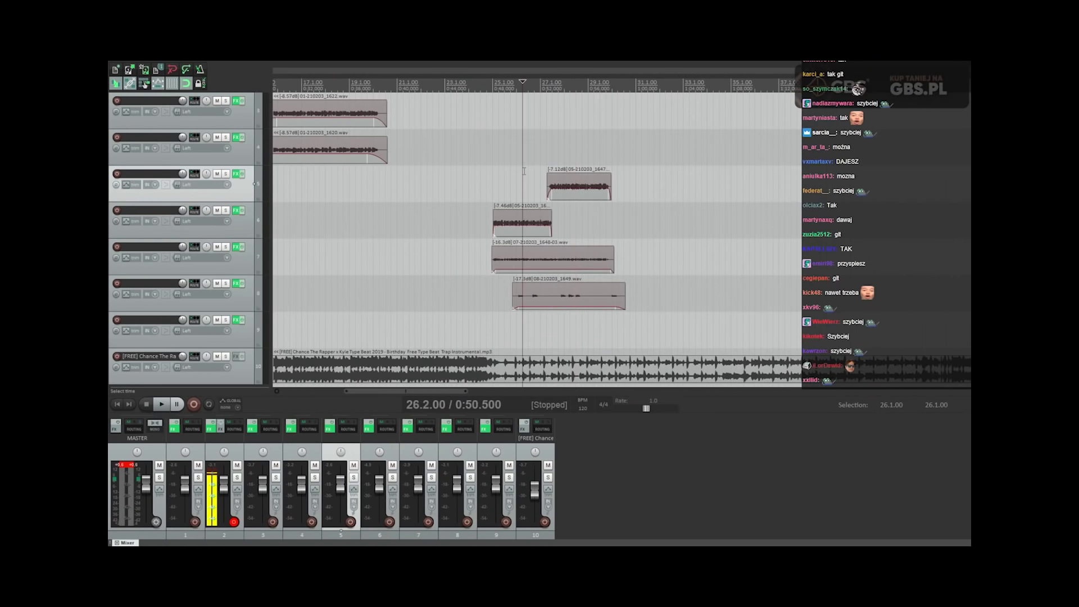
key("space")
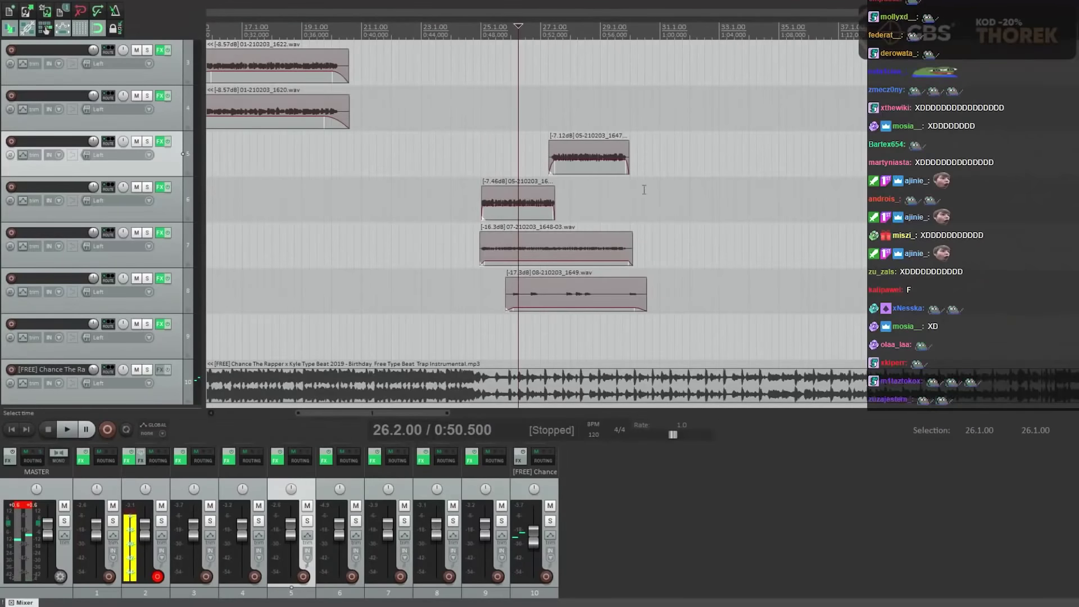
left_click(508, 220)
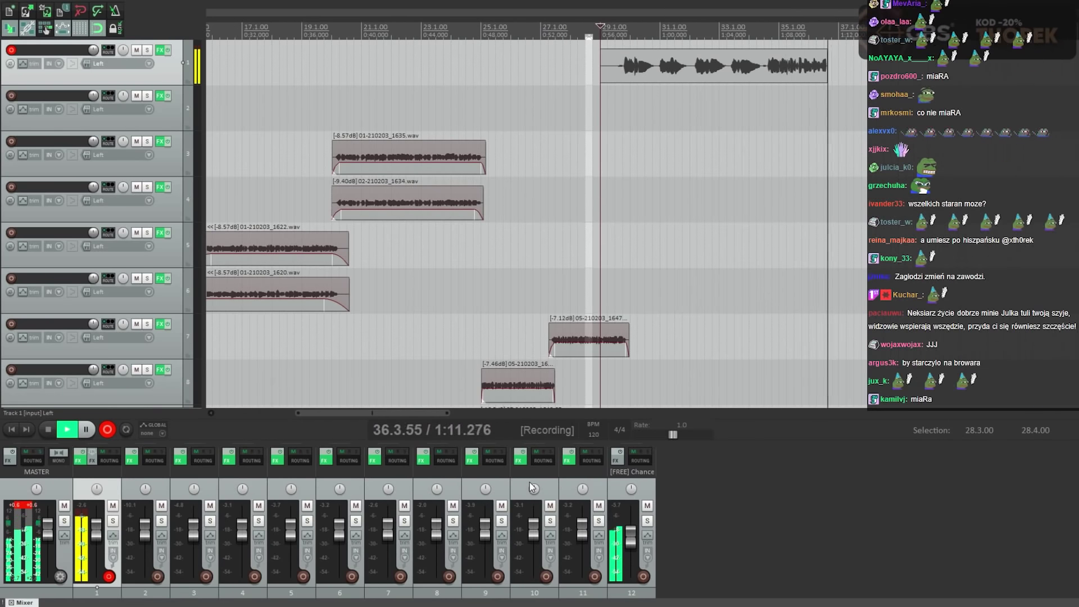
- Trim the new take on track 1 to start at about 29.2.99 and end after its fourth phrase, and duplicate the track
key("space")
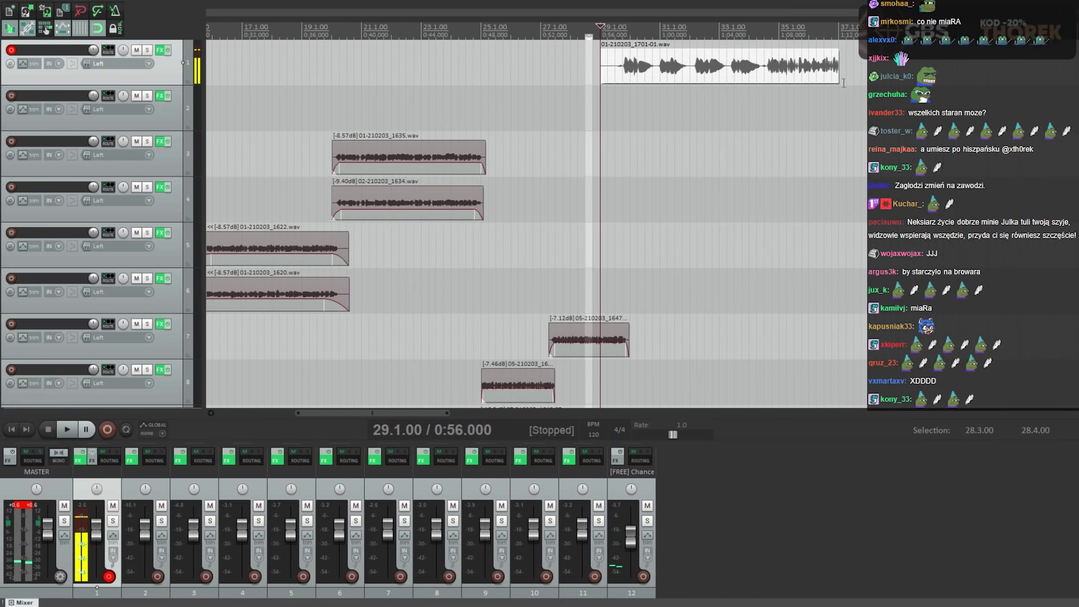
left_click_drag(839, 79, 763, 79)
left_click_drag(601, 71, 615, 72)
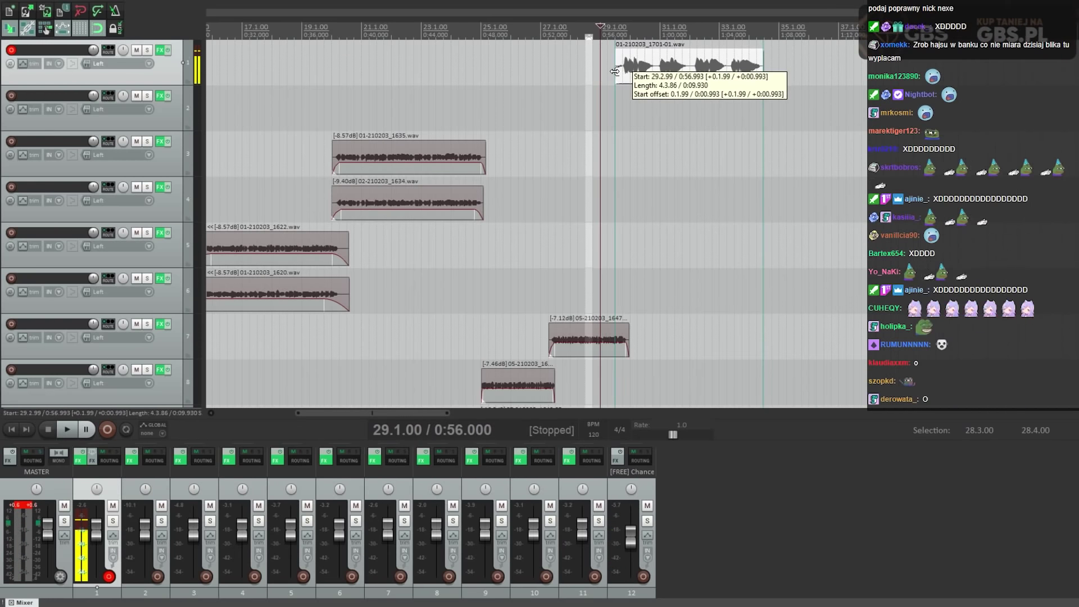
key("ctrl+alt+d")
key("space")
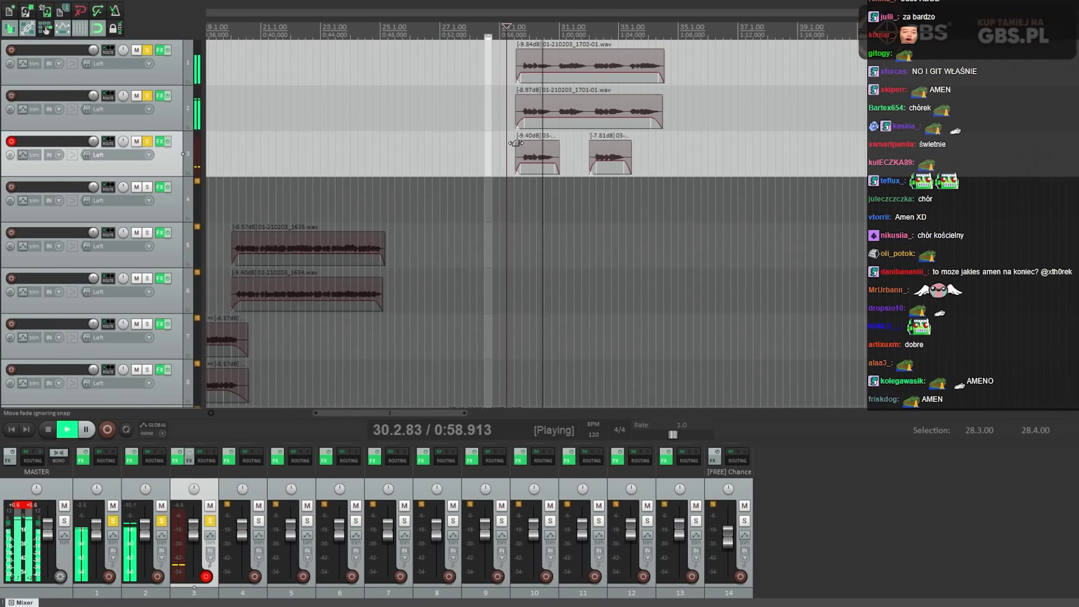
- Record a vocal take on track 3 under the choir clips and balance the volumes of its two phrases
left_click(11, 142)
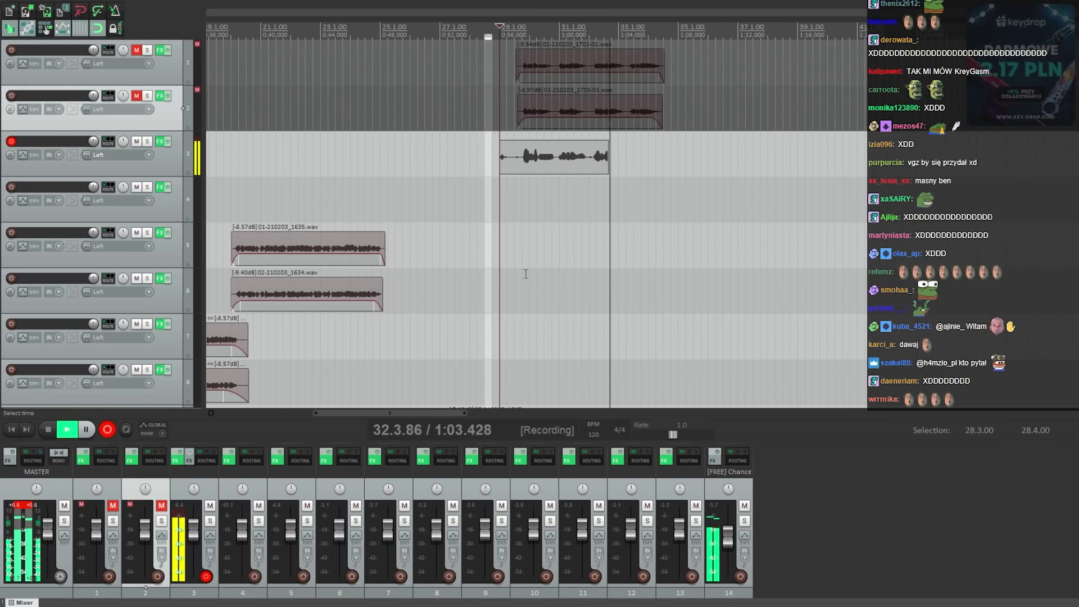
key("space")
key("space")
left_click_drag(539, 151, 539, 163)
key("space")
left_click_drag(601, 169, 601, 163)
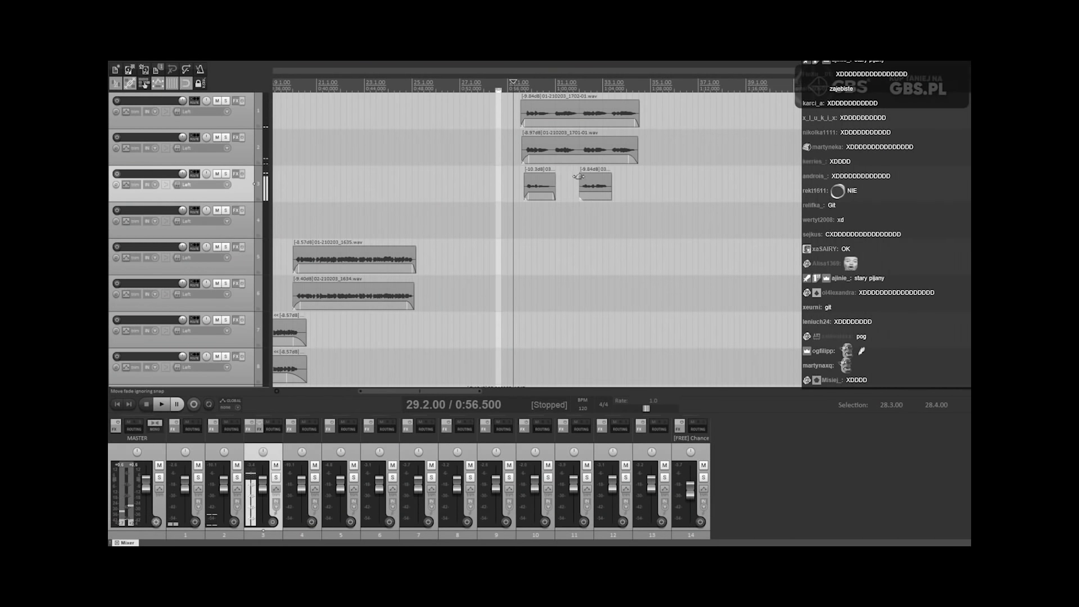
- Raise track 3's first clip to -8.57 dB and slightly raise its second clip's volume during playback
key("space")
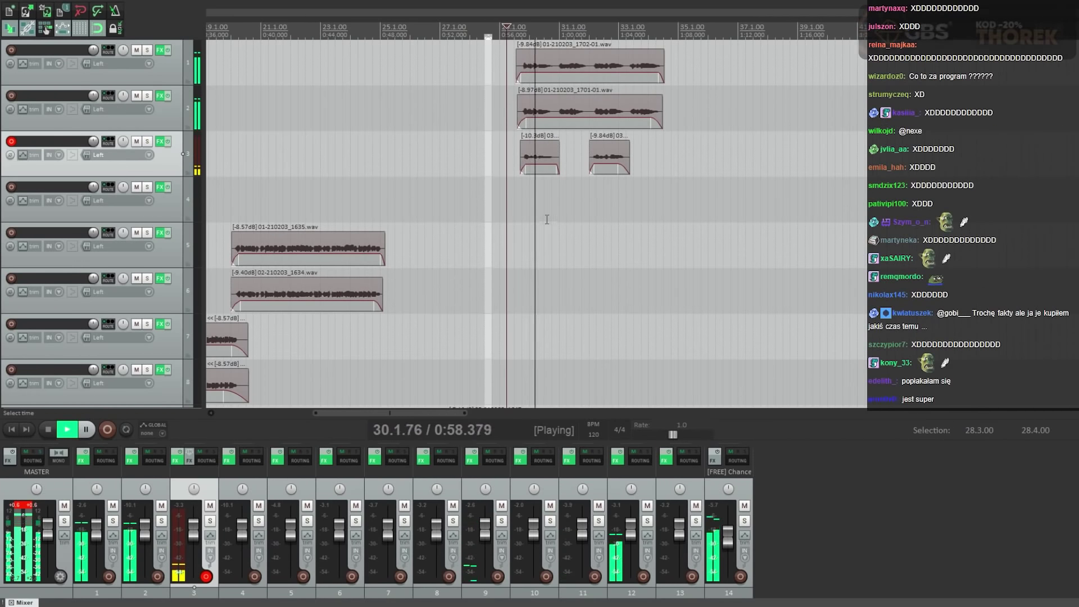
left_click_drag(531, 165, 534, 162)
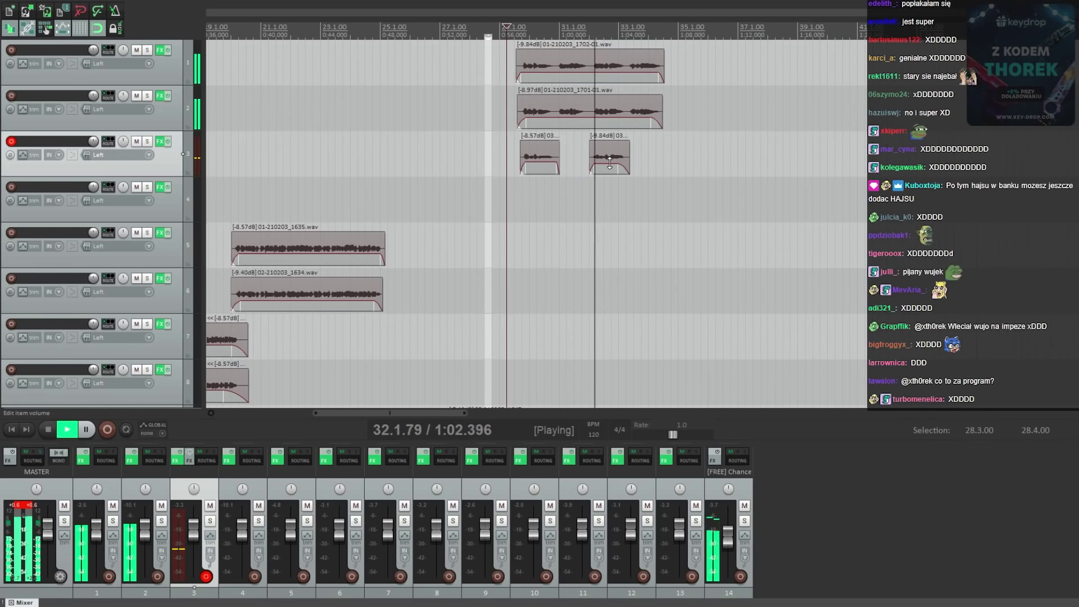
left_click_drag(609, 167, 610, 163)
key("space")
- Duplicate track 11 with the 1649 clip and select the second piece of the take recorded on track 12
left_click(526, 158)
scroll(540, 158, "up", 10)
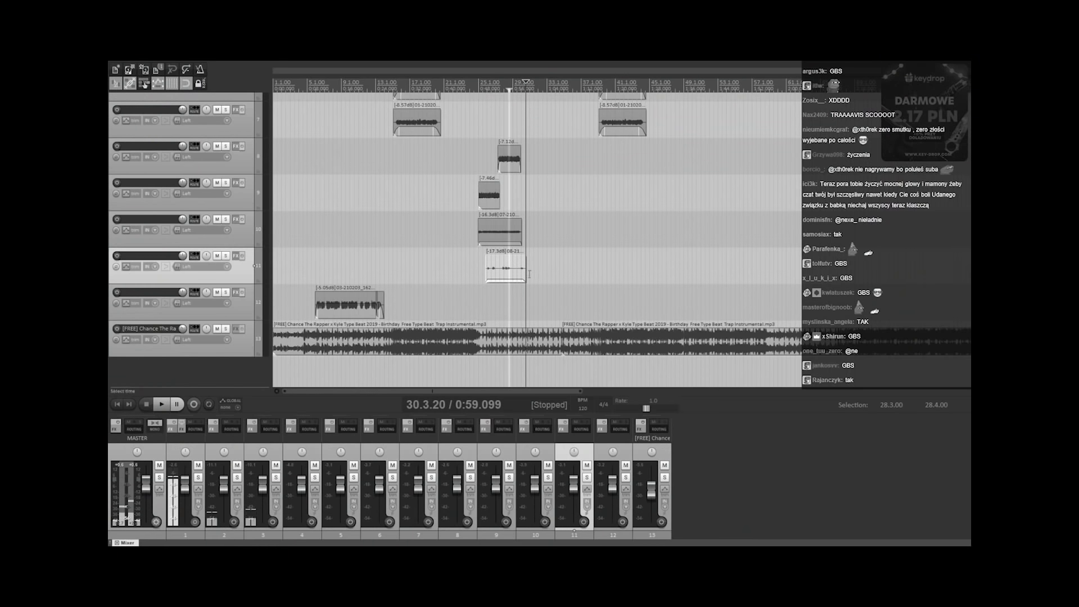
left_click(509, 273)
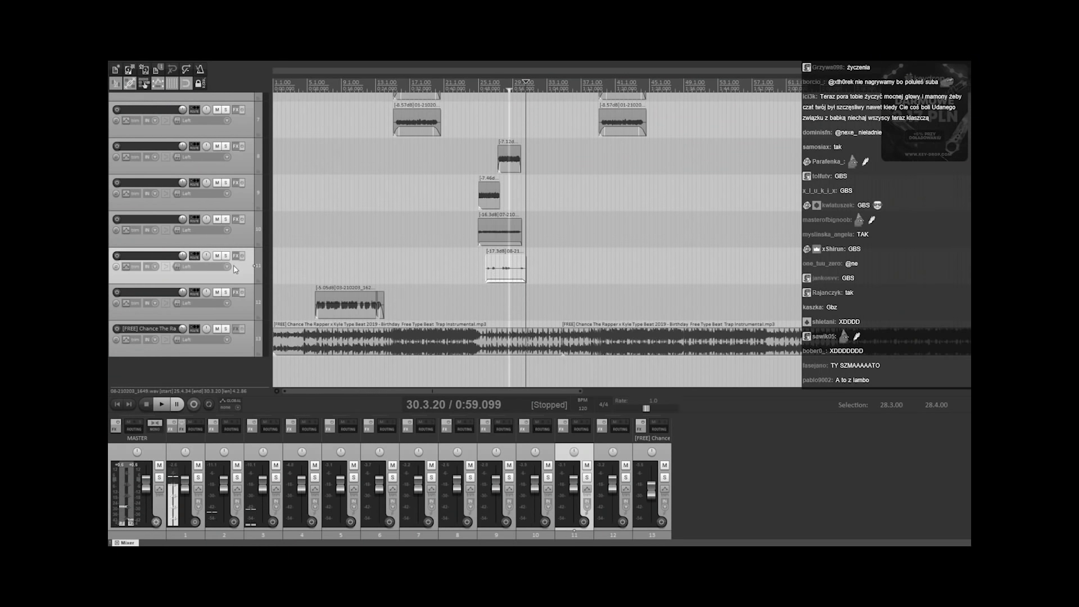
key("ctrl+alt+d")
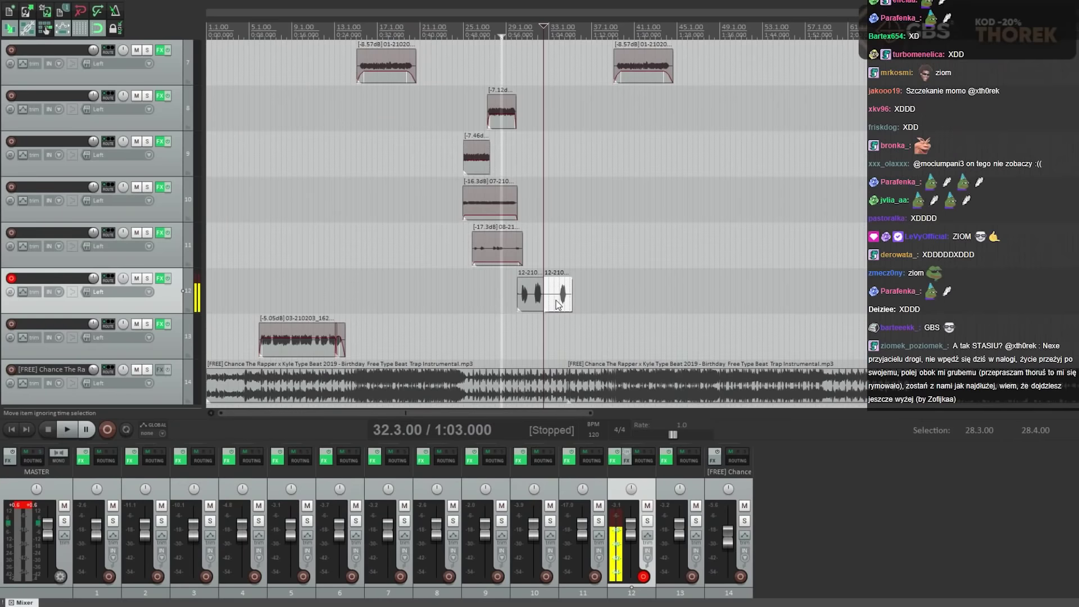
left_click(558, 303)
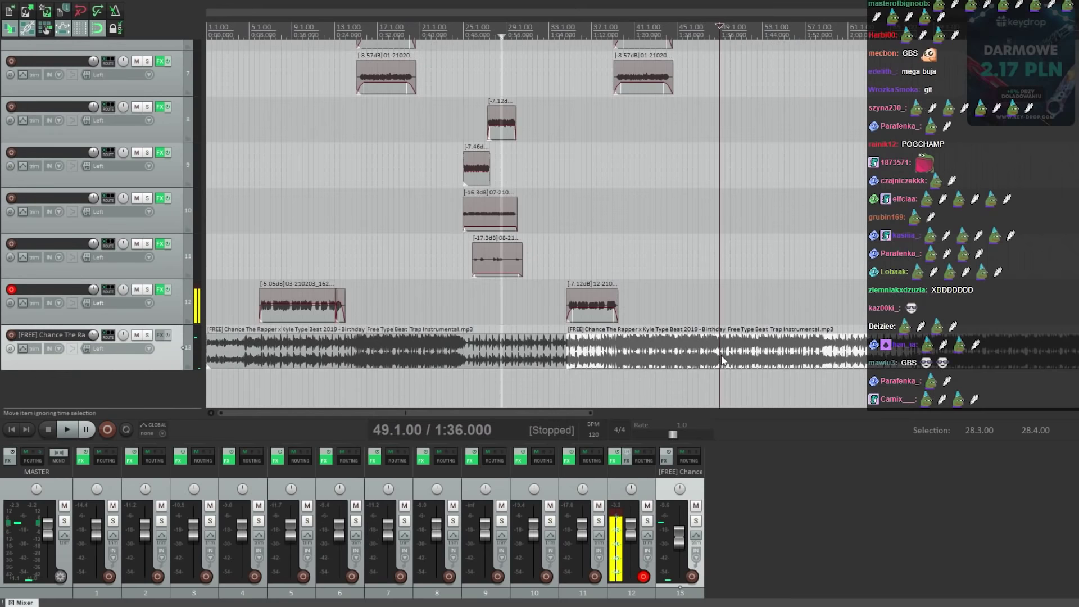
- Listen to the beat around bars 24 and 25 and compare it with the second copy of the instrumental
key("space")
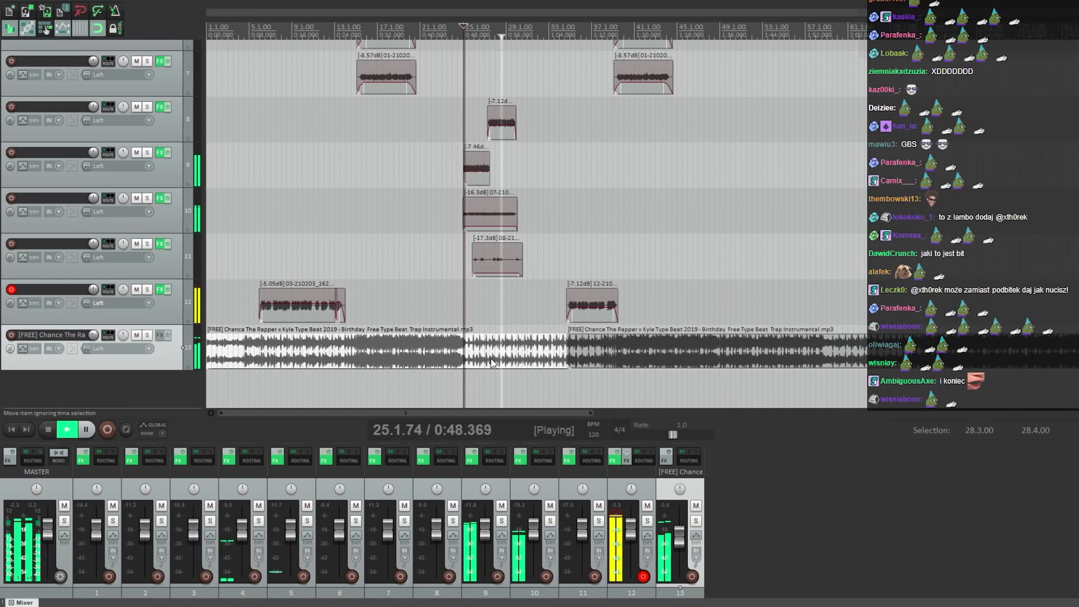
key("space")
left_click(715, 347)
key("space")
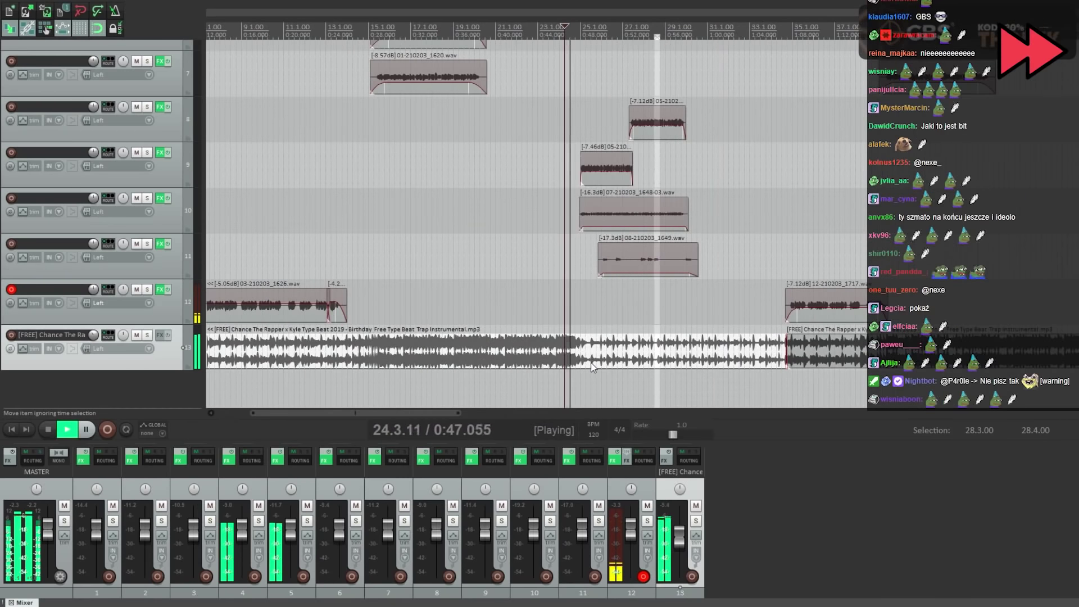
key("space")
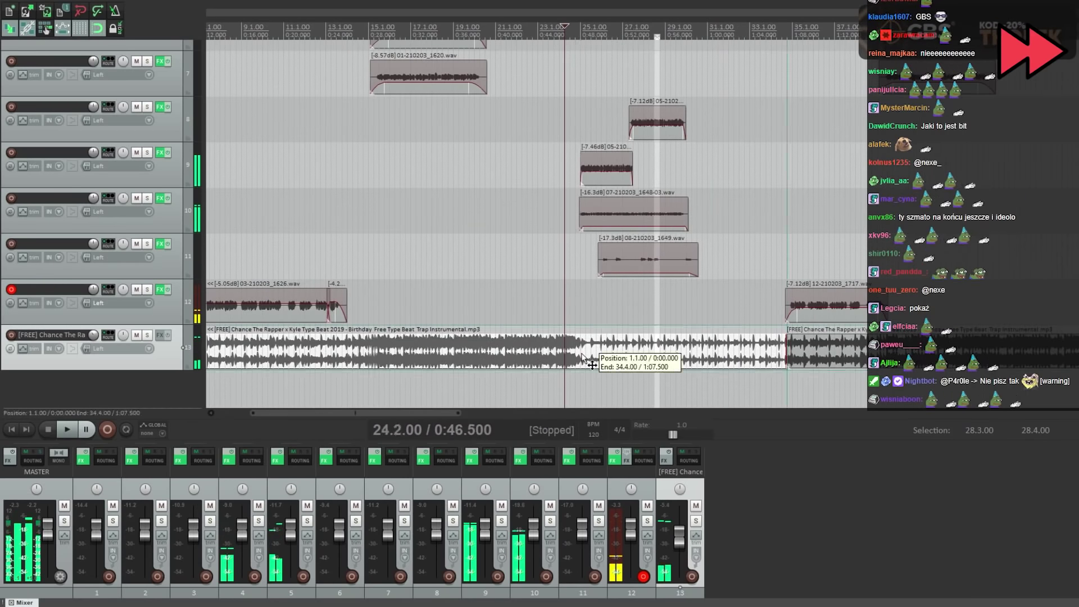
left_click(620, 358)
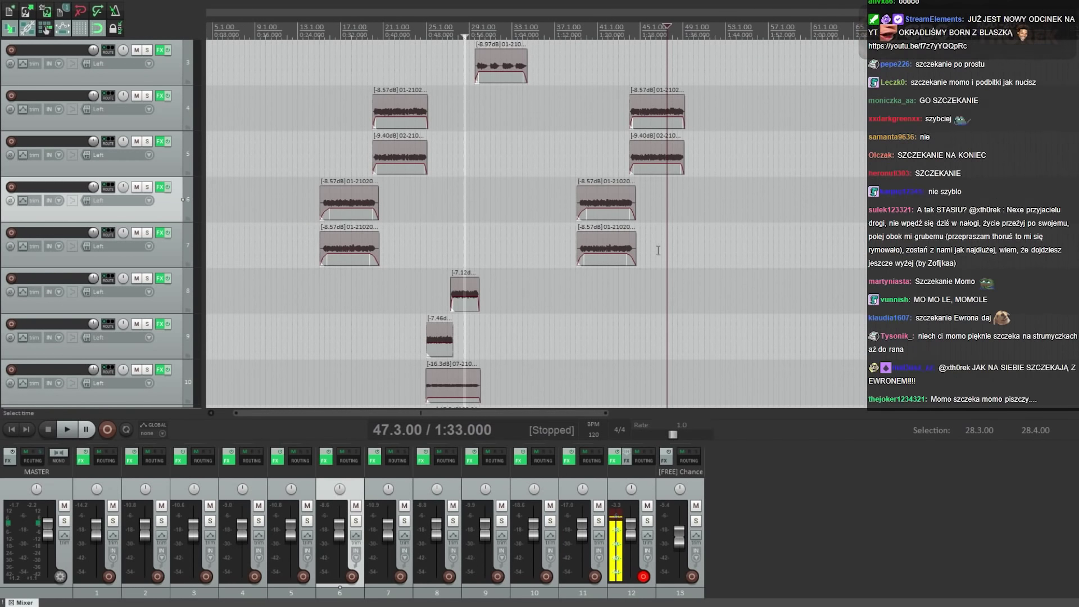
- Move the newly recorded 09-210203_1728.wav clip on track 9 slightly earlier
left_click(650, 236)
scroll(650, 236, "down", 3)
scroll(182, 256, "down", 4)
left_click(182, 302)
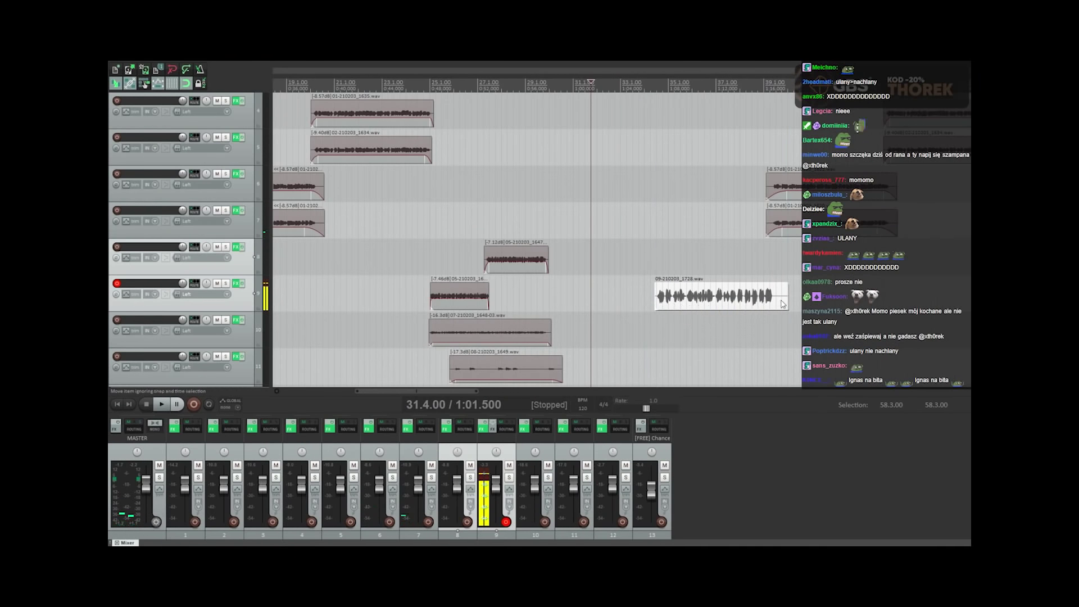
left_click_drag(783, 304, 769, 284)
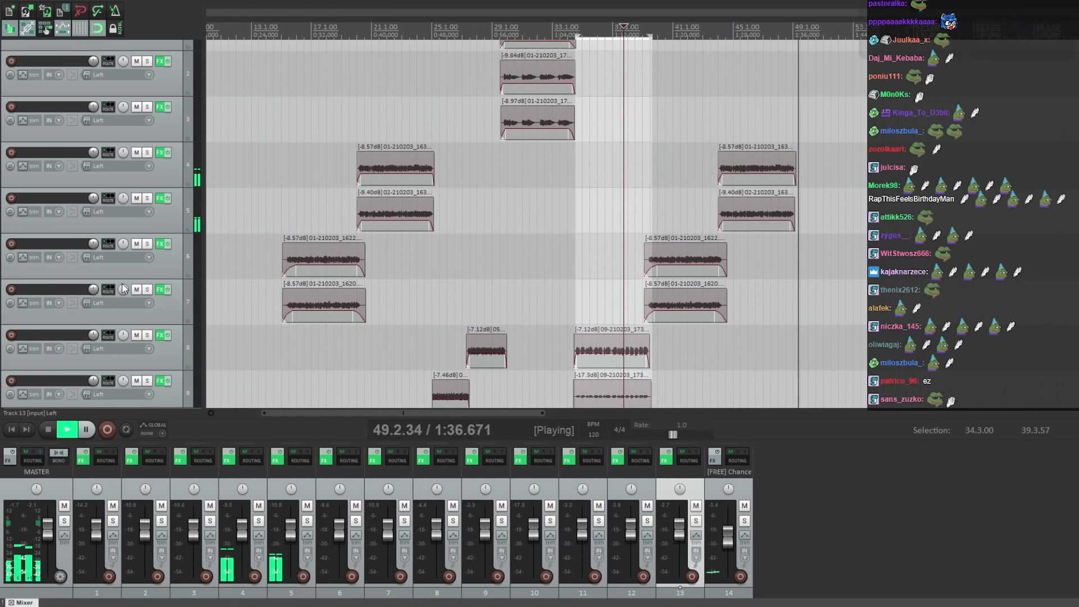
- Trim the end of the 12-210203_1717.wav clip on track 13 slightly earlier and play the song's ending from bar 48.4
scroll(109, 208, "down", 6)
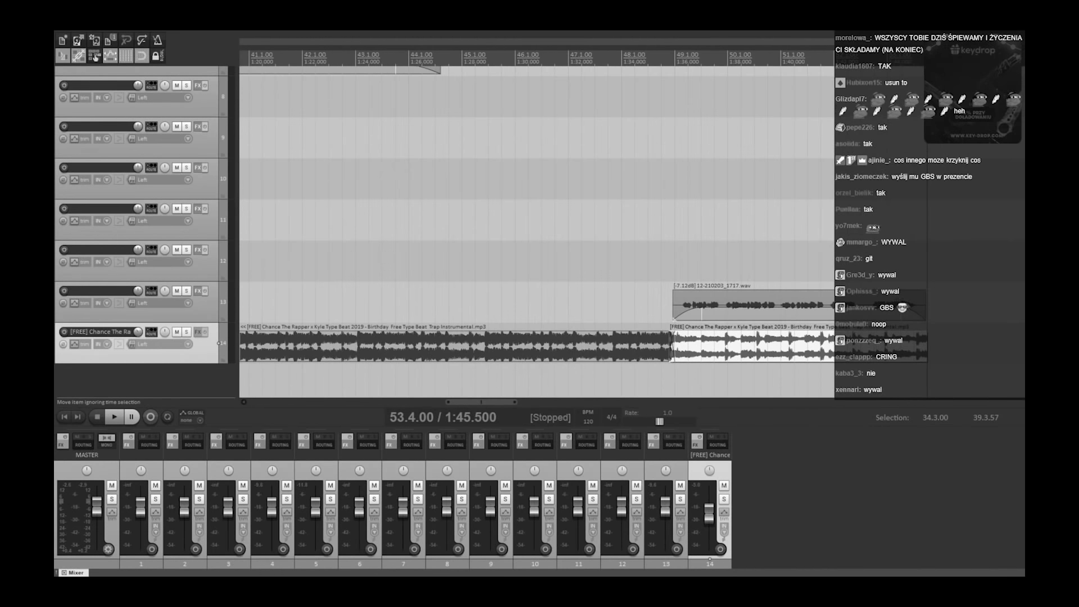
left_click_drag(921, 299, 916, 301)
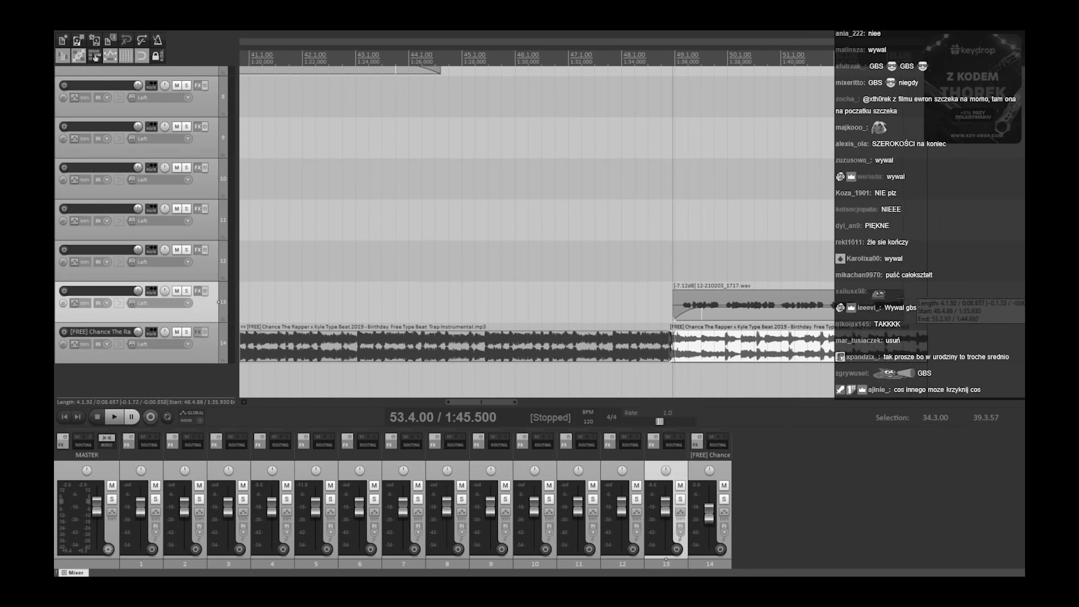
left_click(660, 301)
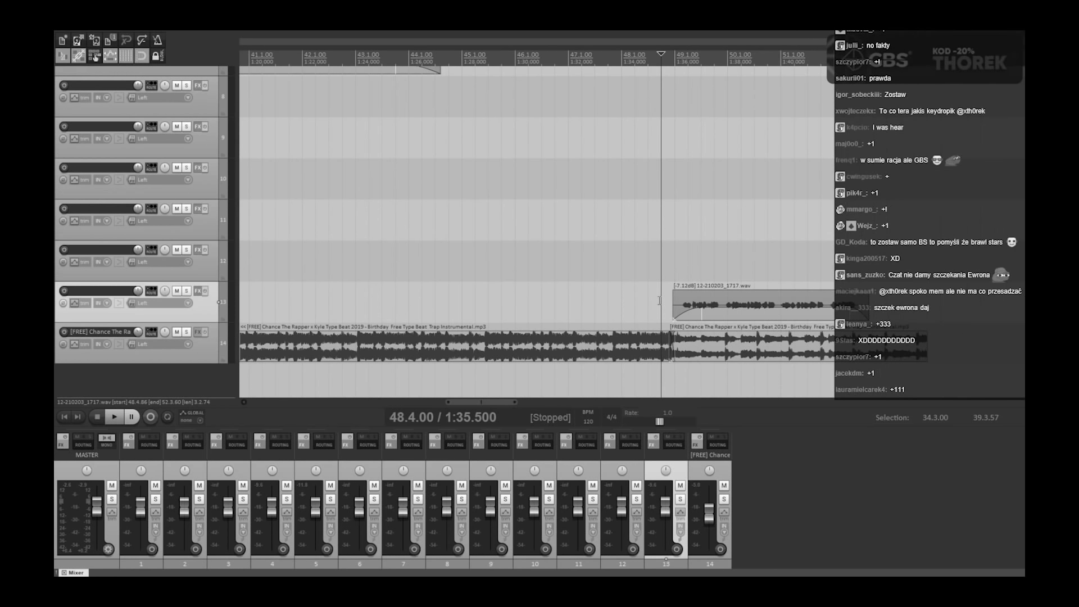
key("space")
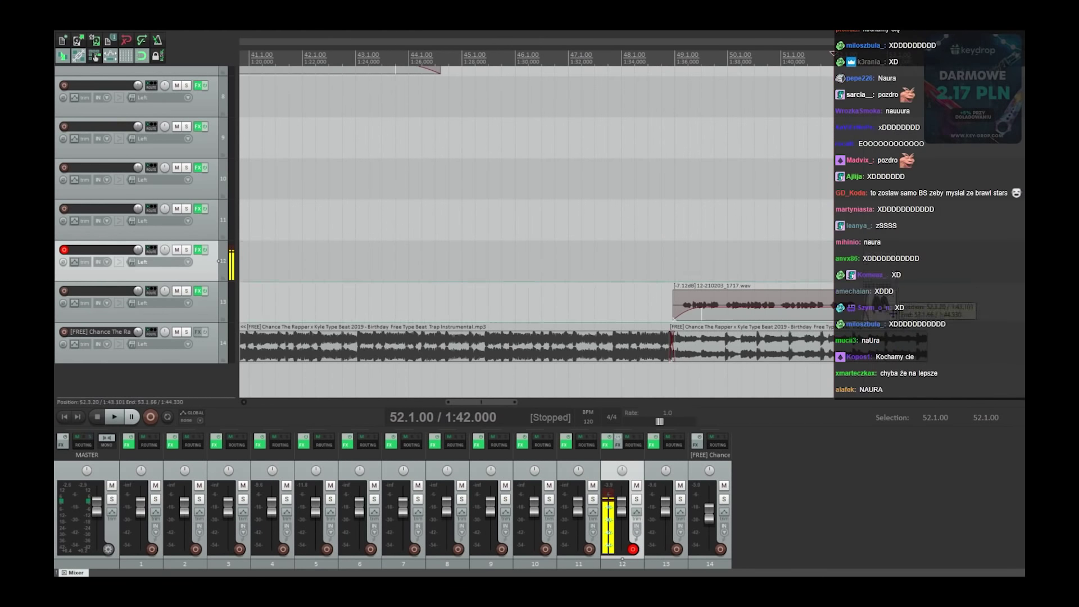
- Listen to the song's ending from bar 52.1 with track 12 armed for recording, and select track 13
key("space")
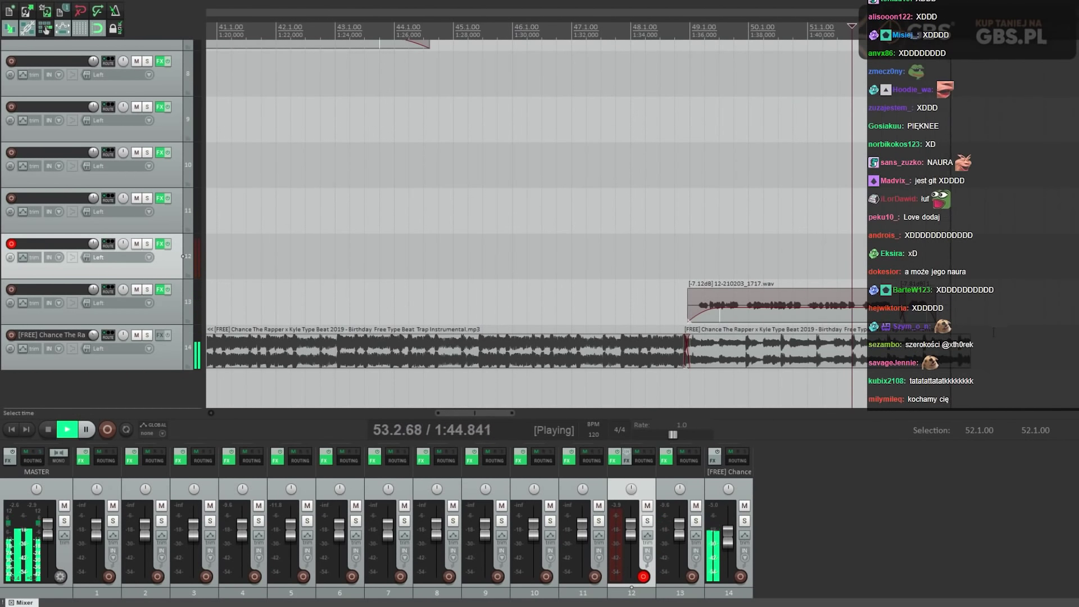
key("space")
left_click(182, 301)
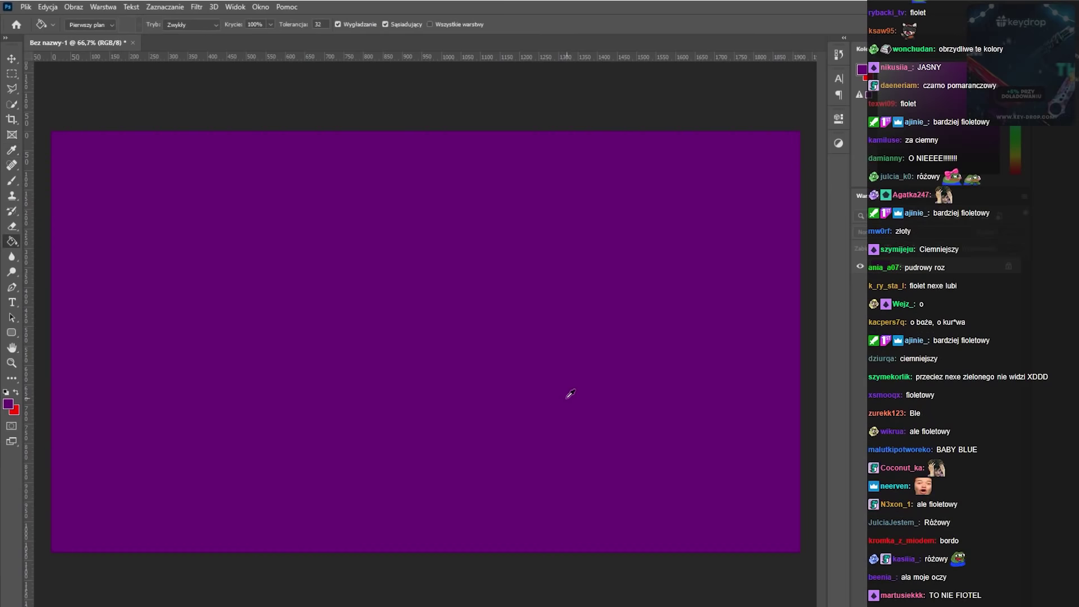
- Switch to Photoshop, trace a white brush outline around the man's head and shoulders, and paint over his portrait
key("b")
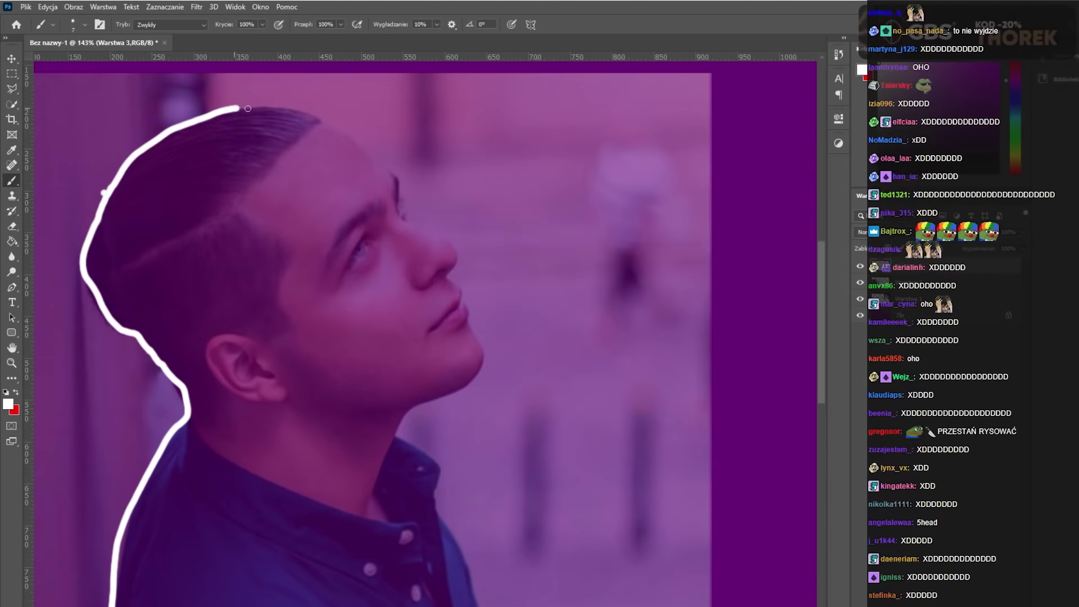
mouse_move(242, 110)
left_mouse_down()
mouse_move(461, 284)
mouse_move(436, 509)
left_mouse_up()
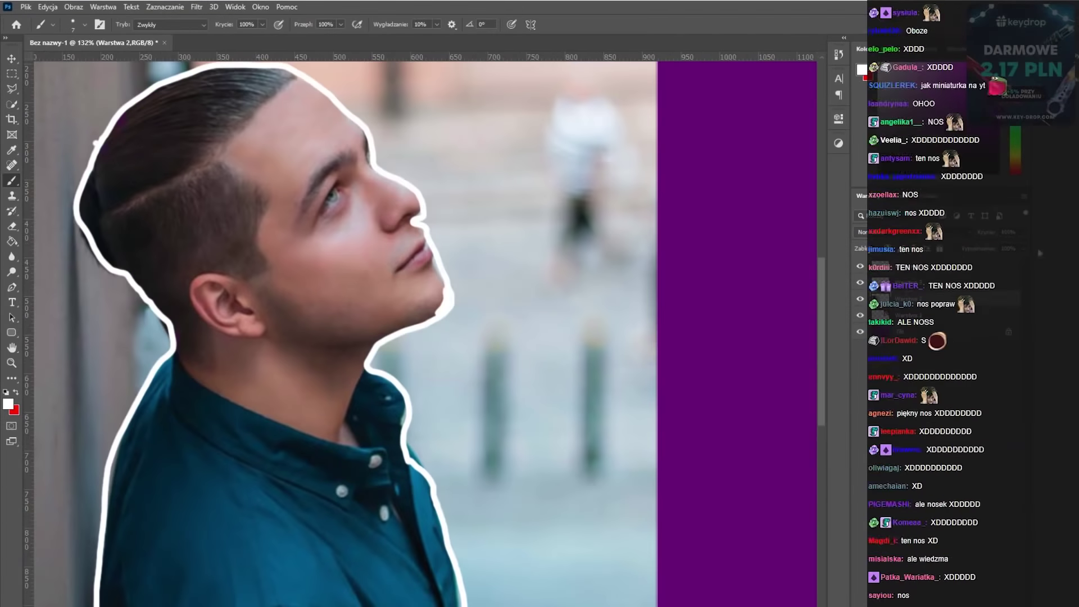
mouse_move(284, 79)
left_mouse_down()
mouse_move(168, 122)
mouse_move(186, 328)
mouse_move(161, 256)
mouse_move(262, 352)
mouse_move(330, 114)
mouse_move(397, 216)
mouse_move(281, 129)
mouse_move(312, 244)
left_mouse_up()
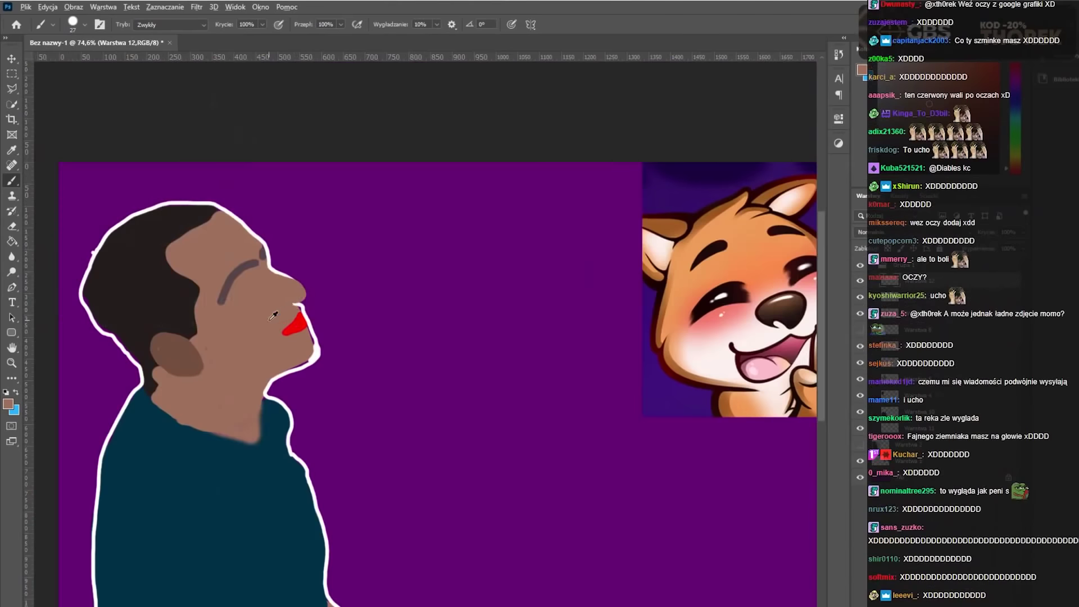
- Draw two white outstretched arms and a simple mouth on the stick figure with the Brush tool
scroll(273, 315, "up", 4)
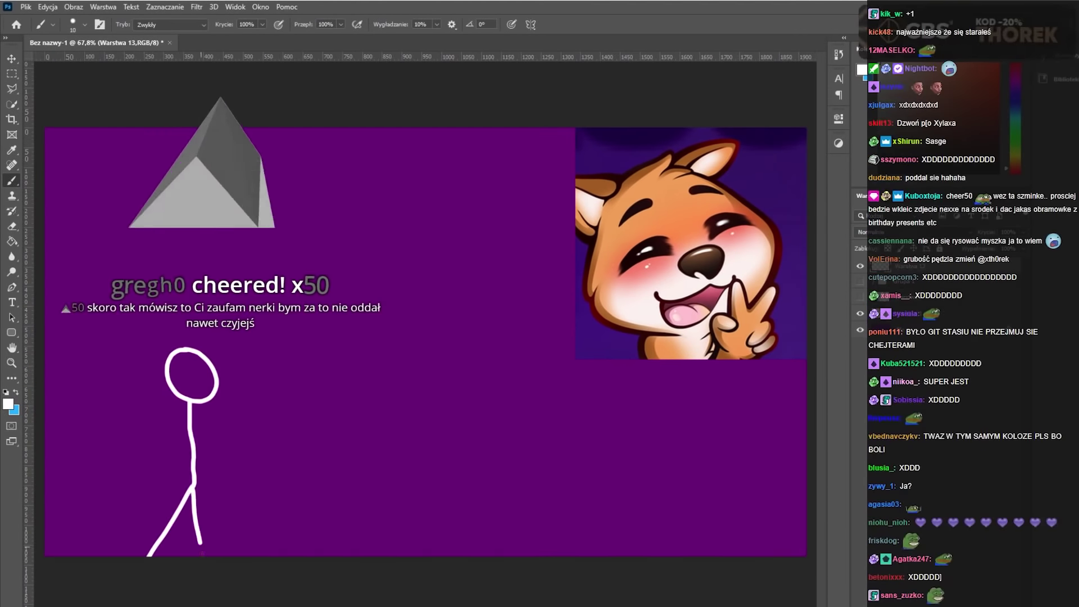
left_click_drag(194, 434, 248, 432)
left_click_drag(195, 455, 257, 448)
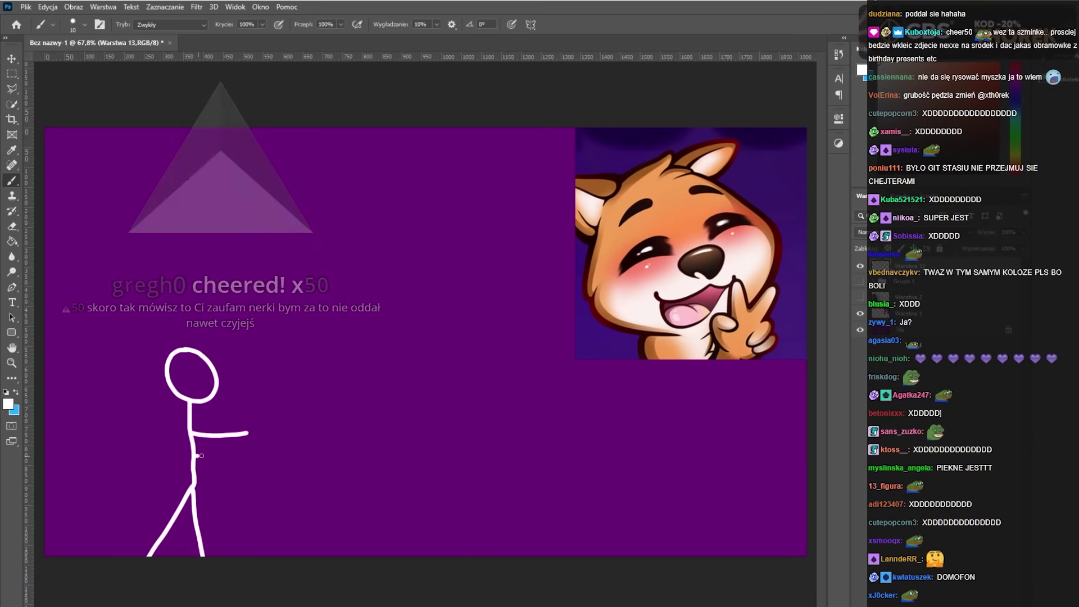
left_click_drag(183, 384, 202, 387)
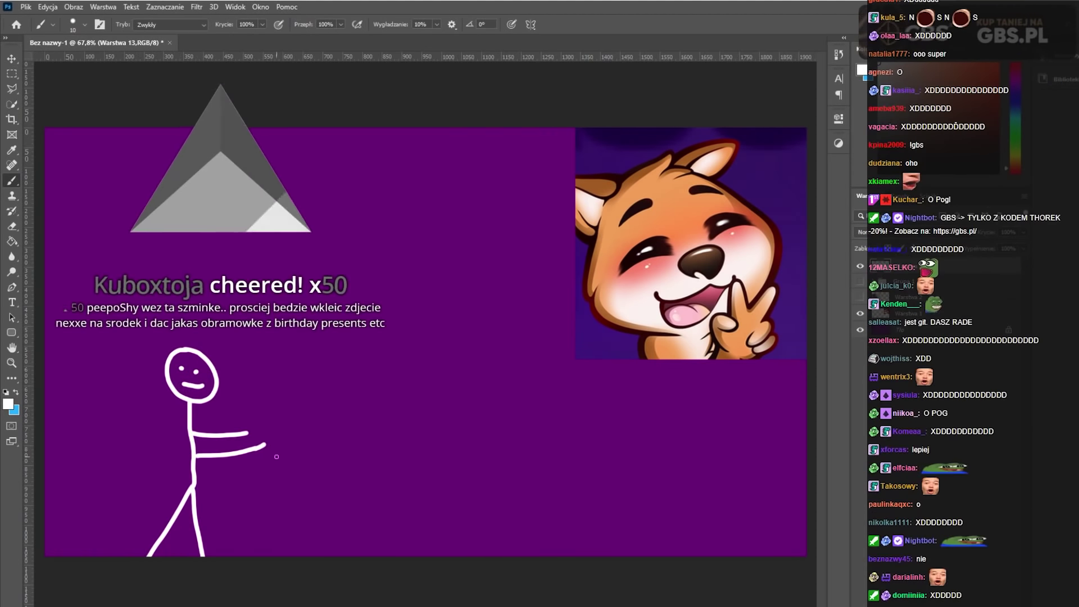
- Paste the birthday cake photo, scale it to about 34%, and place it in front of the stick figure's hands
key("ctrl+v")
key("ctrl+t")
left_click_drag(714, 133, 501, 344)
left_click_drag(393, 477, 463, 393)
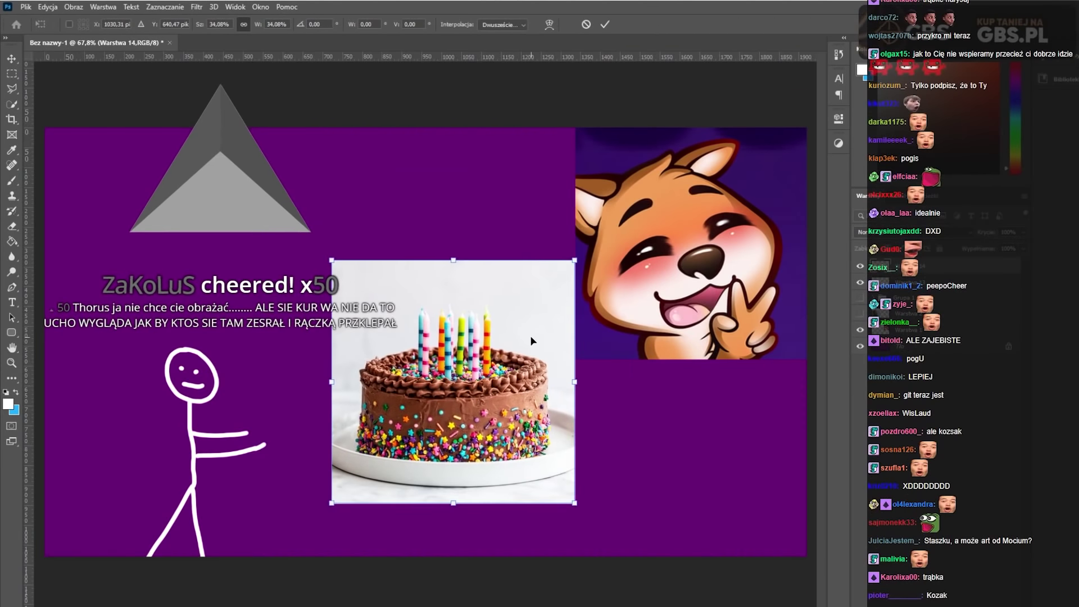
key("Return")
- Erase the white background and the plate around the cake with the Magic Eraser
left_click(11, 243)
left_click(11, 226)
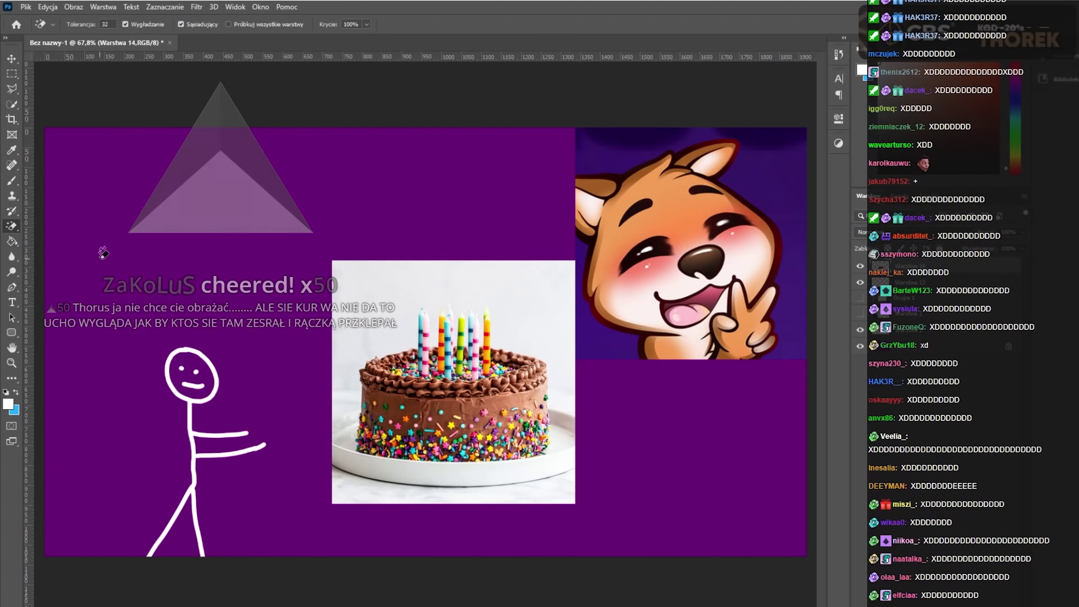
left_click(376, 289)
left_click(553, 472)
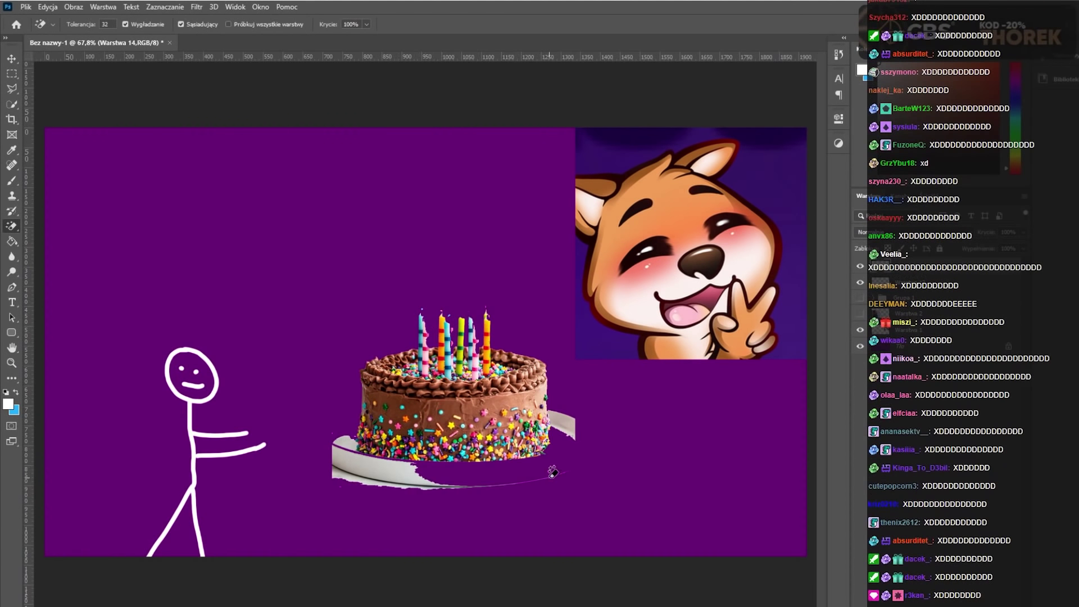
left_click(392, 471)
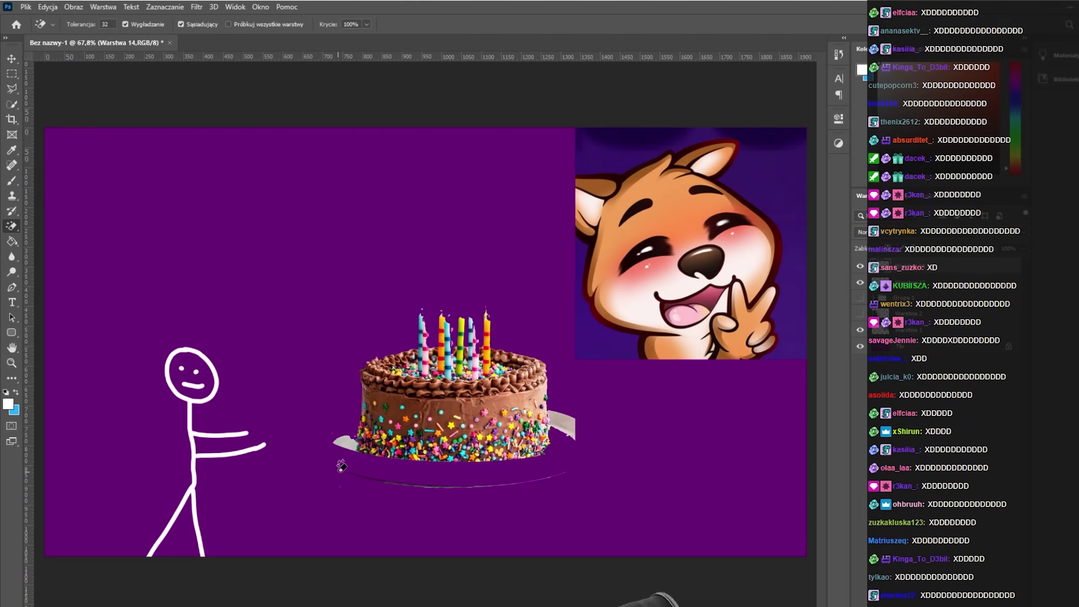
left_click(343, 444)
left_click(565, 426)
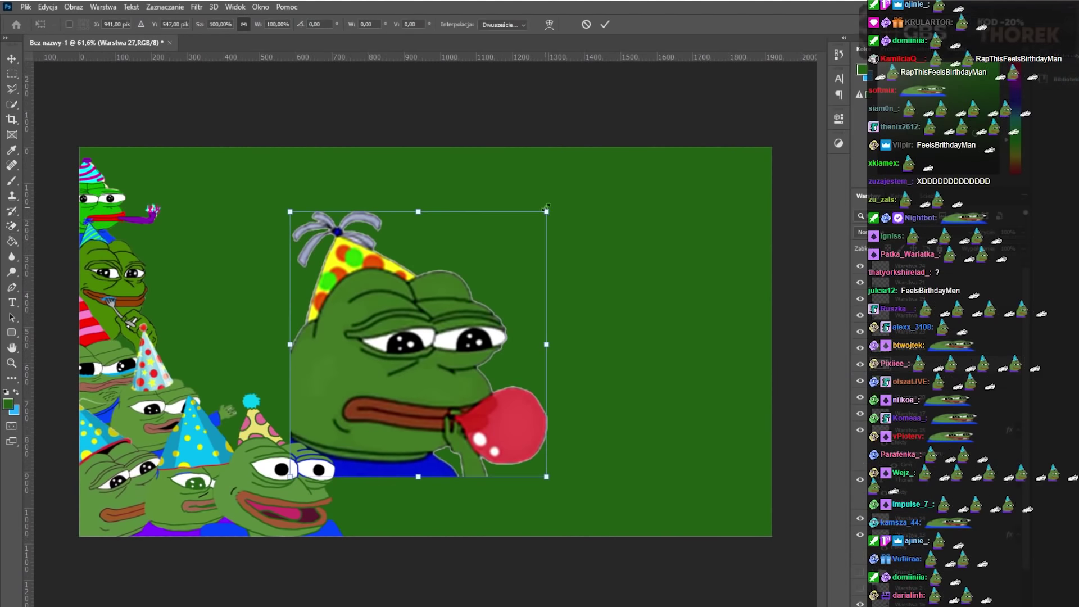
- Place the frog with the red balloon at the end of the lower frog row, and shrink the Thorek caption
left_click_drag(435, 341, 380, 492)
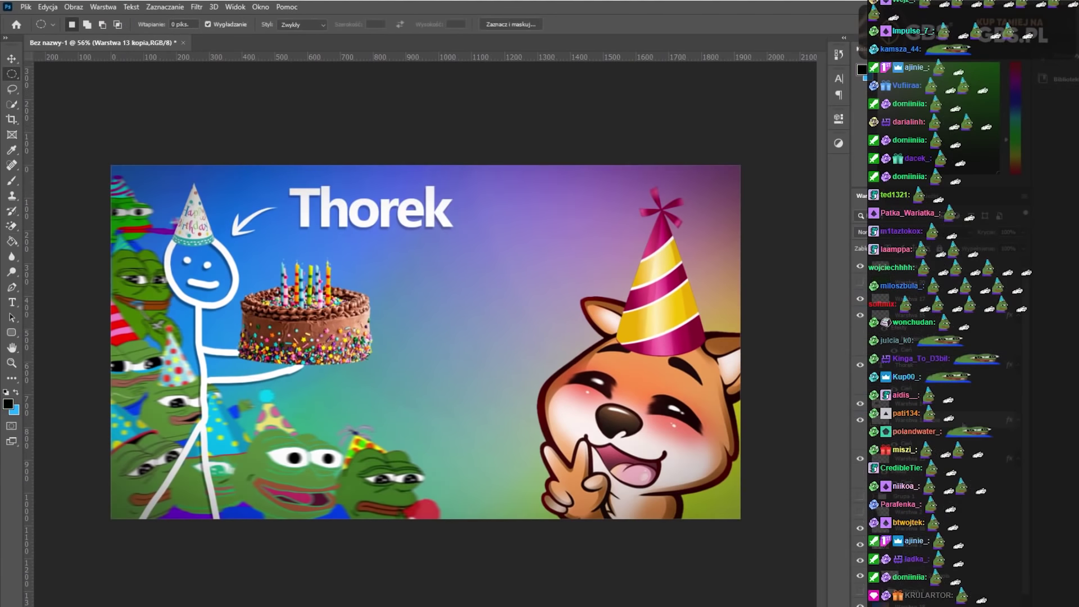
key("h")
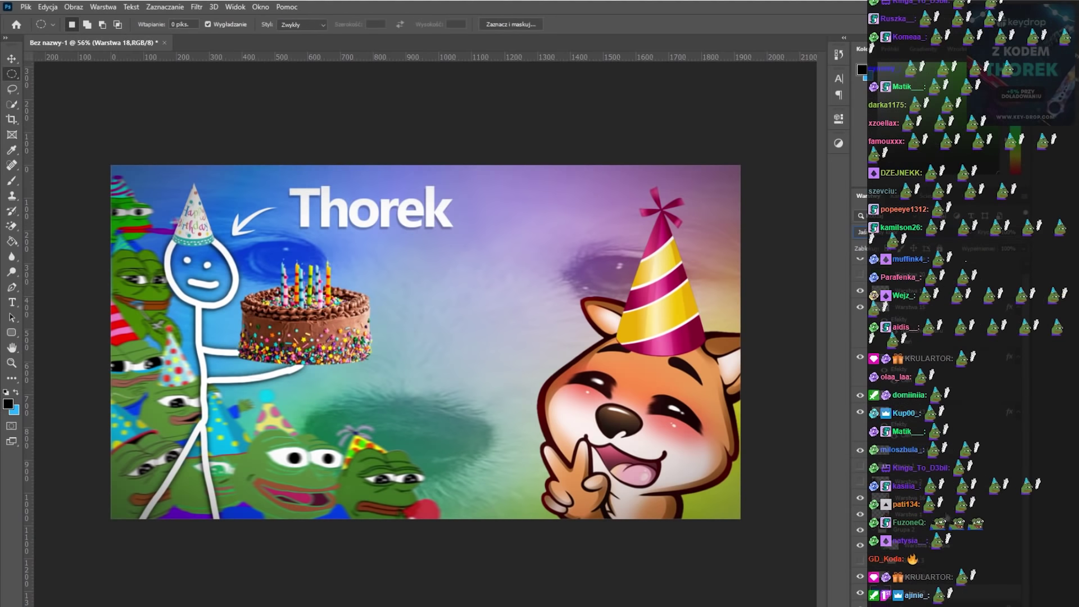
key("ctrl+t")
left_click_drag(454, 185, 382, 207)
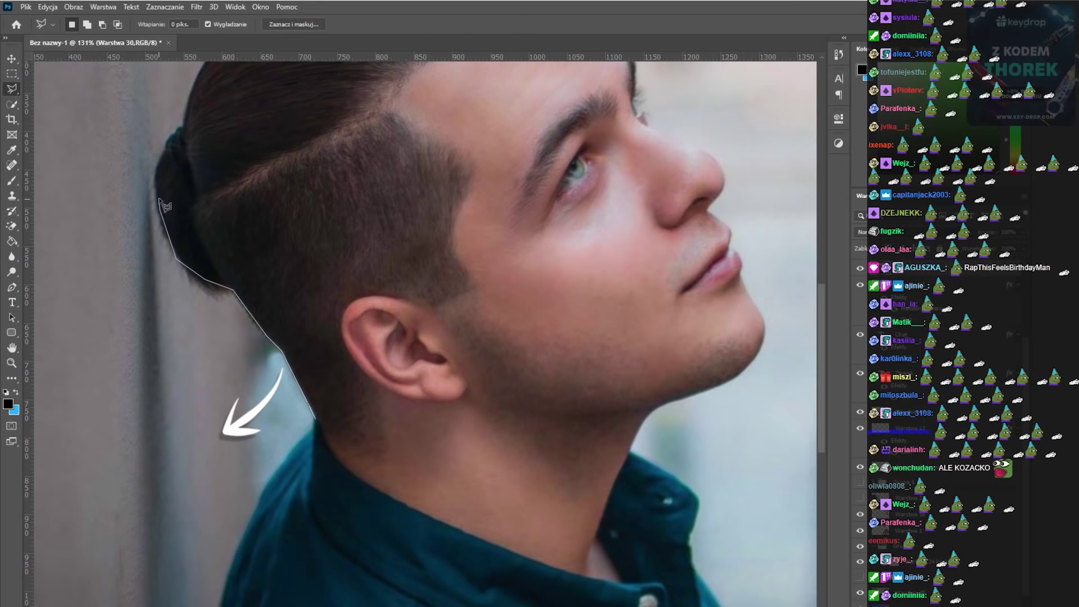
- Trace a polygonal lasso selection around the man's head in the photo, along the hair, forehead, nose and lips
scroll(161, 212, "up", 5)
left_click(159, 432)
left_click(181, 381)
left_click(517, 229)
left_click(564, 254)
left_click(631, 312)
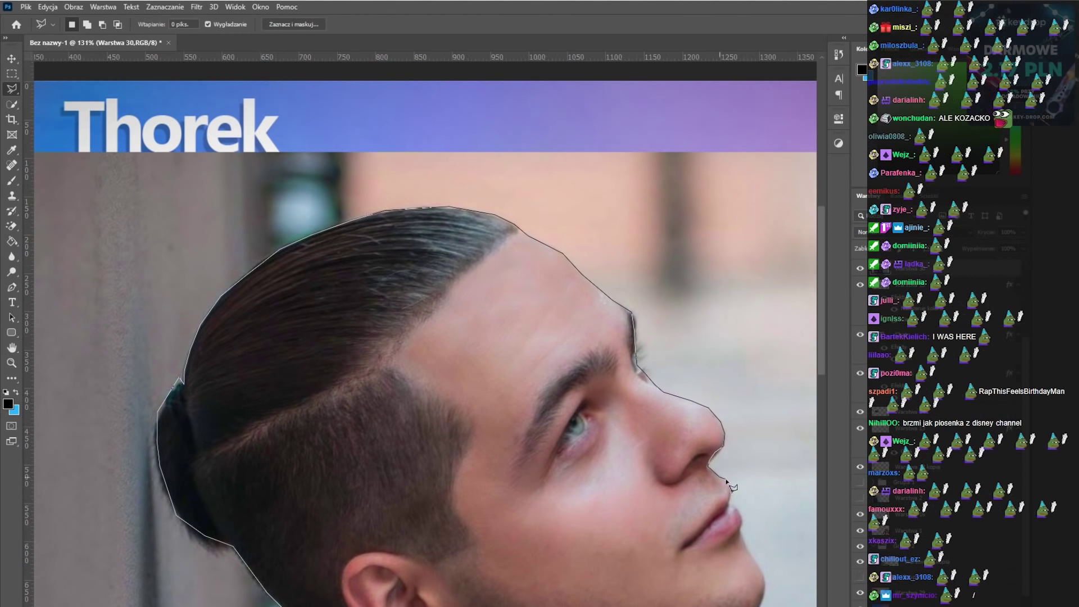
scroll(753, 542, "down", 6)
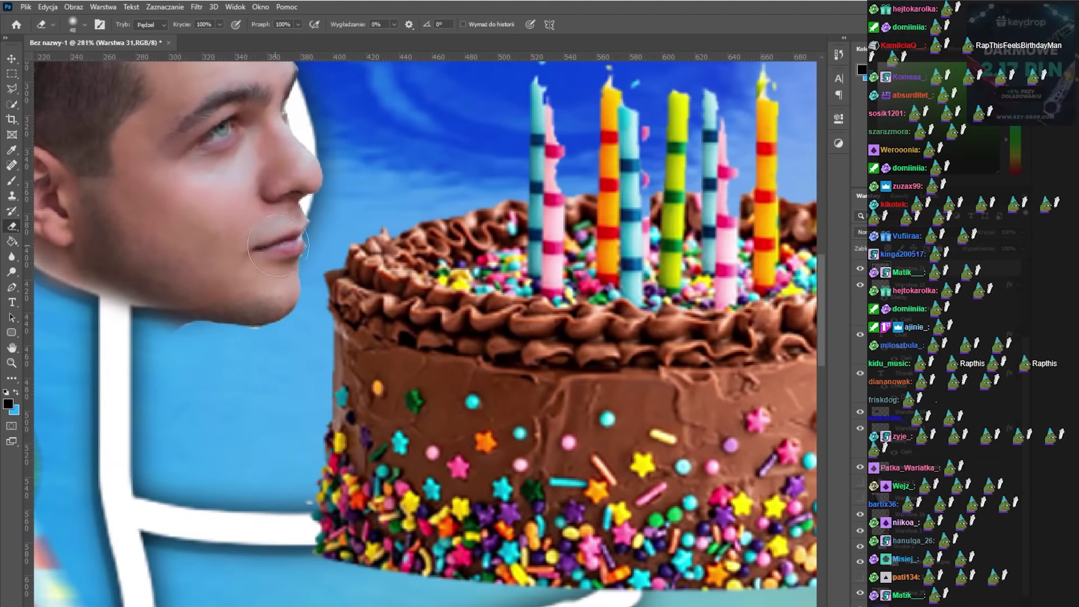
- Transform the copied mouth piece on the man's face, pulling it up towards the cheek to form a smile
key("ctrl+t")
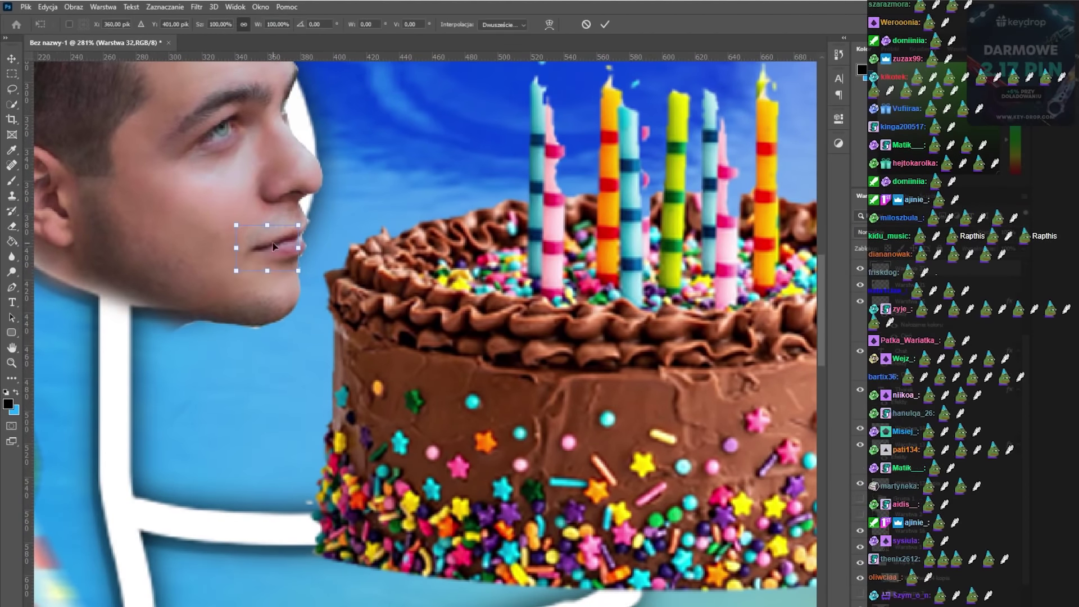
left_click_drag(274, 246, 253, 229)
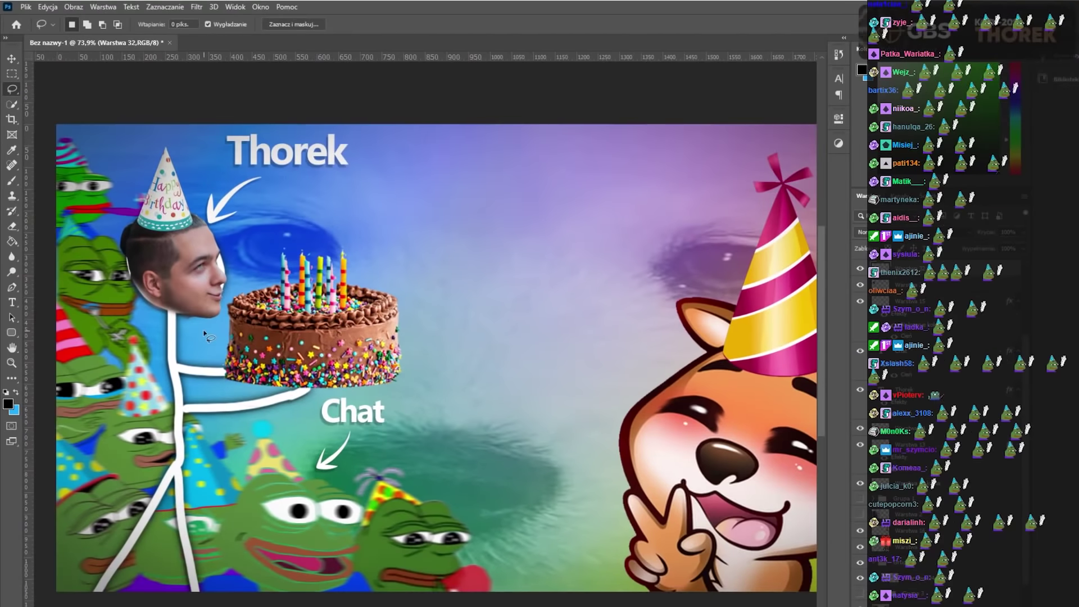
- Move the white T-shirt up to meet the head and warp it to fit the stick figure's body
scroll(775, 474, "down", 2)
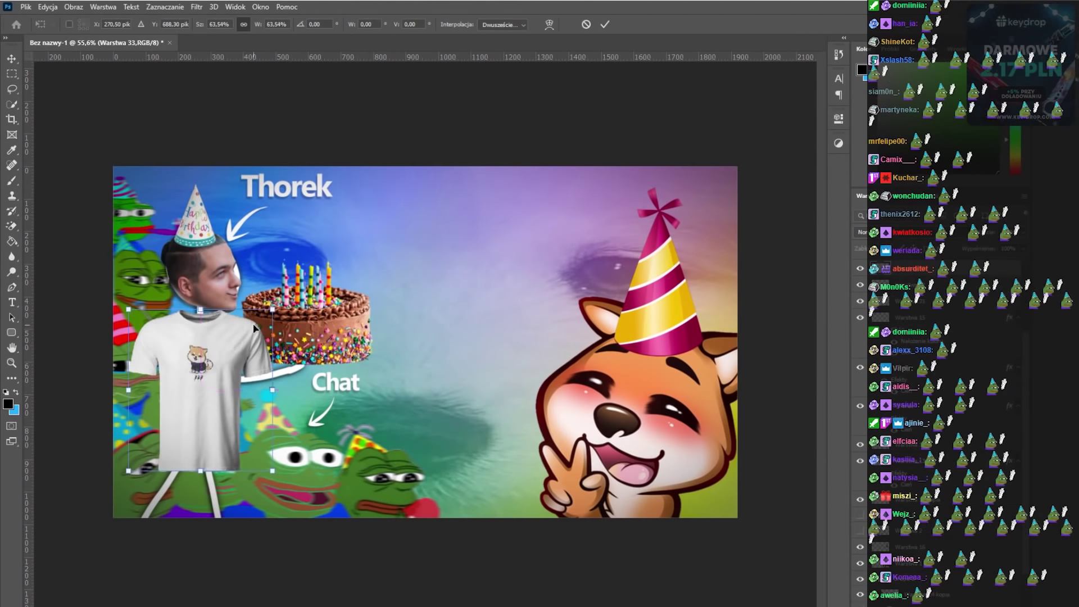
left_click_drag(233, 404, 233, 383)
key("Return")
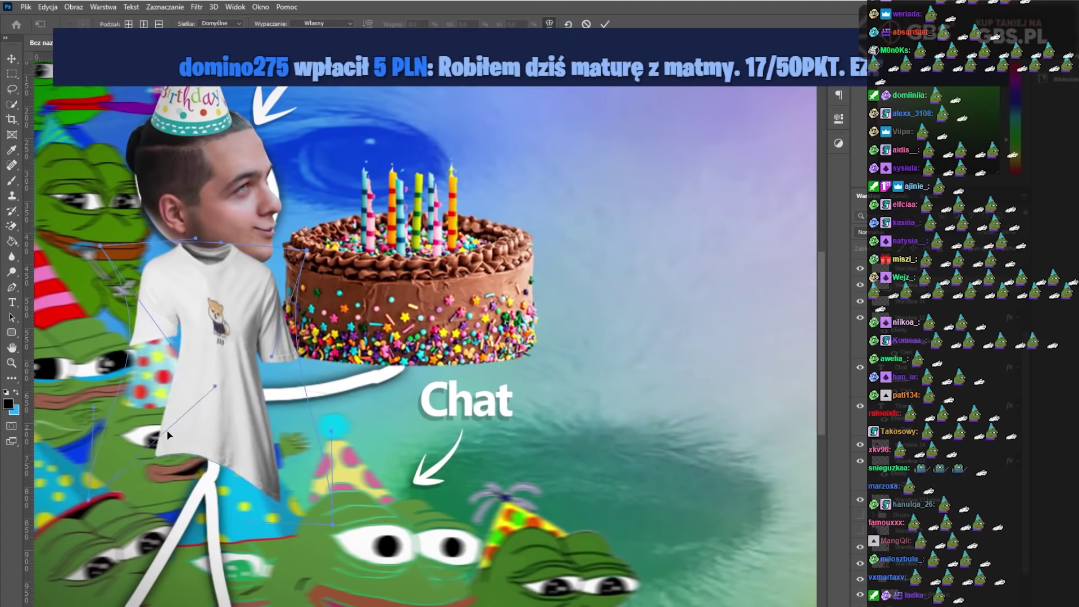
key("e")
- Paste the black sweatpants and warp them over the stick figure's legs below the T-shirt
scroll(158, 389, "down", 2)
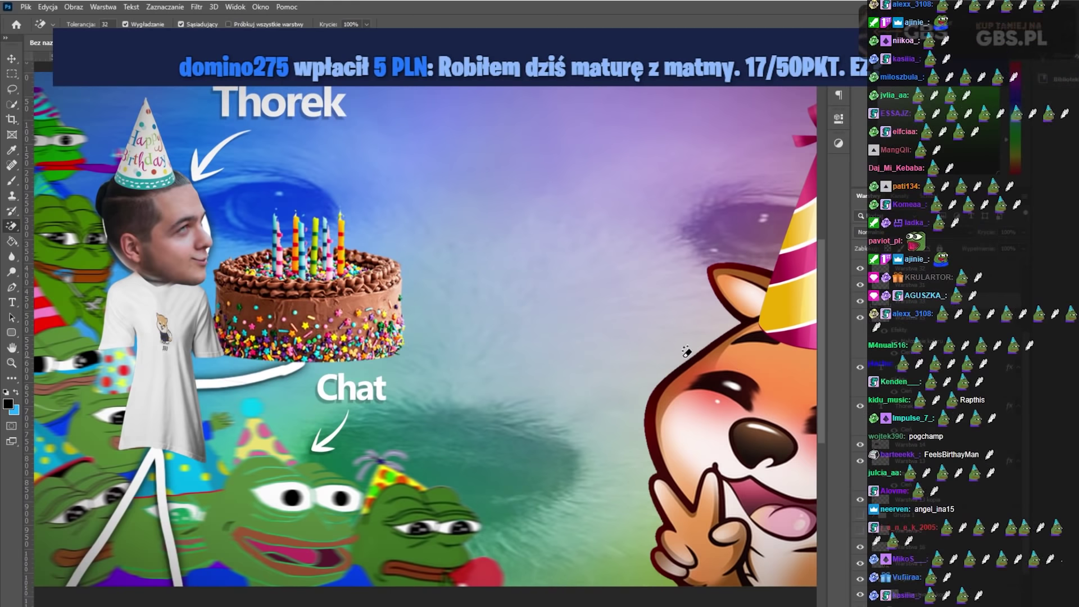
key("ctrl+v")
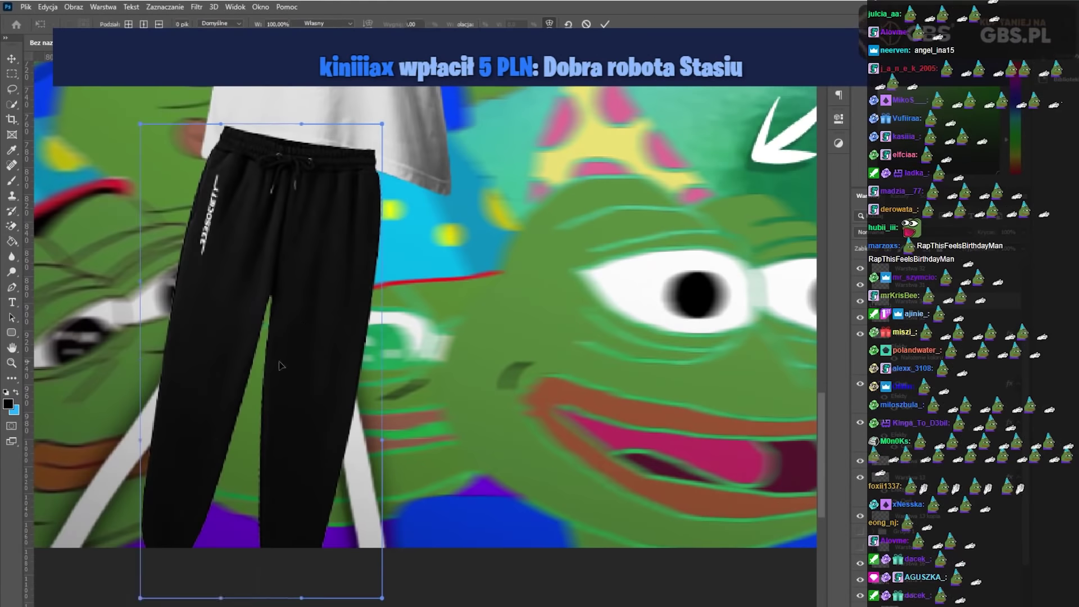
mouse_move(313, 456)
left_mouse_down()
mouse_move(264, 449)
mouse_move(247, 461)
left_mouse_up()
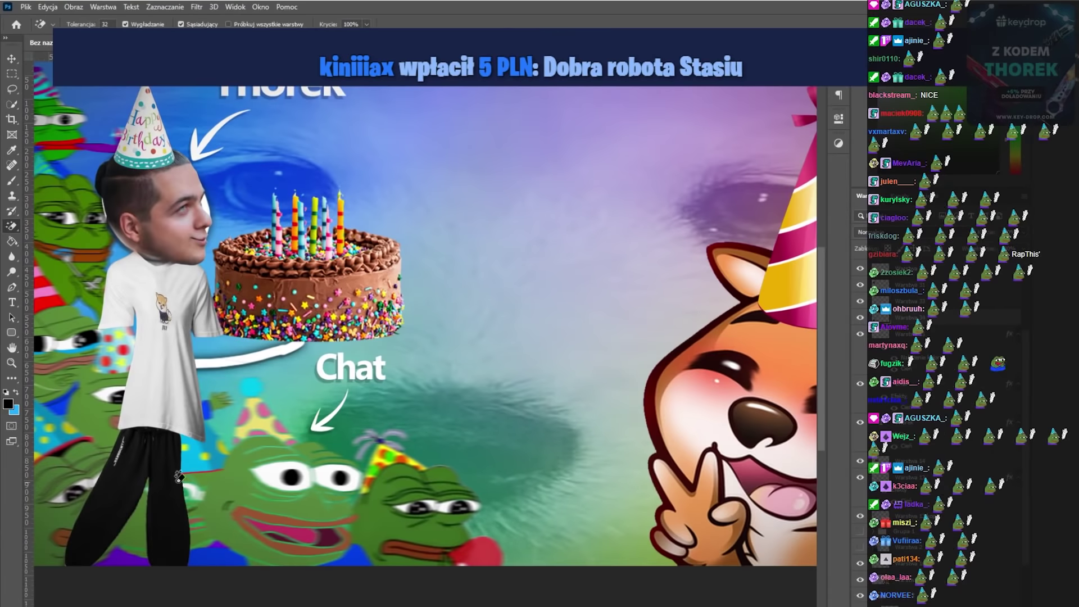
- Redraw the stick figure's arms as curved white strokes running from the T-shirt sleeves to beneath the cake
key("shift+e")
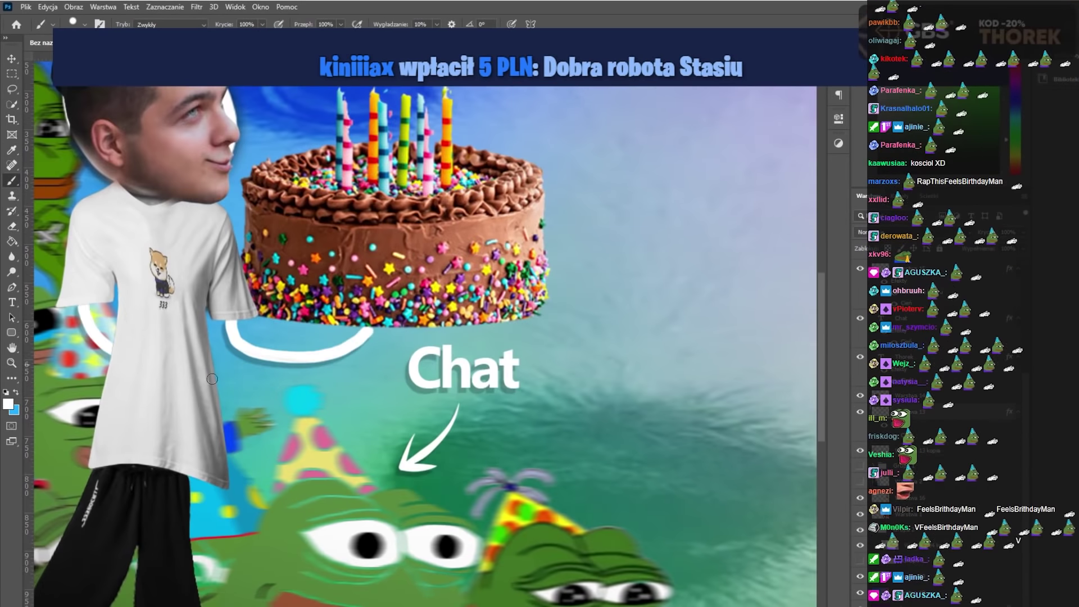
scroll(324, 346, "down", 4)
scroll(324, 346, "up", 4)
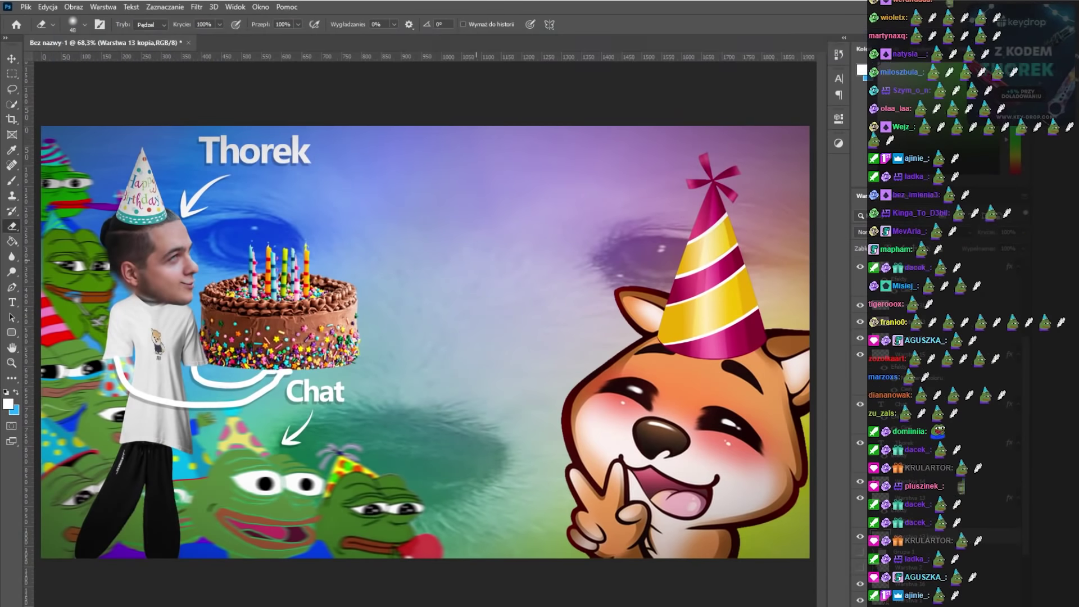
- Add the flame clipart to the composition and scale it down for the cake's candles
key("ctrl+v")
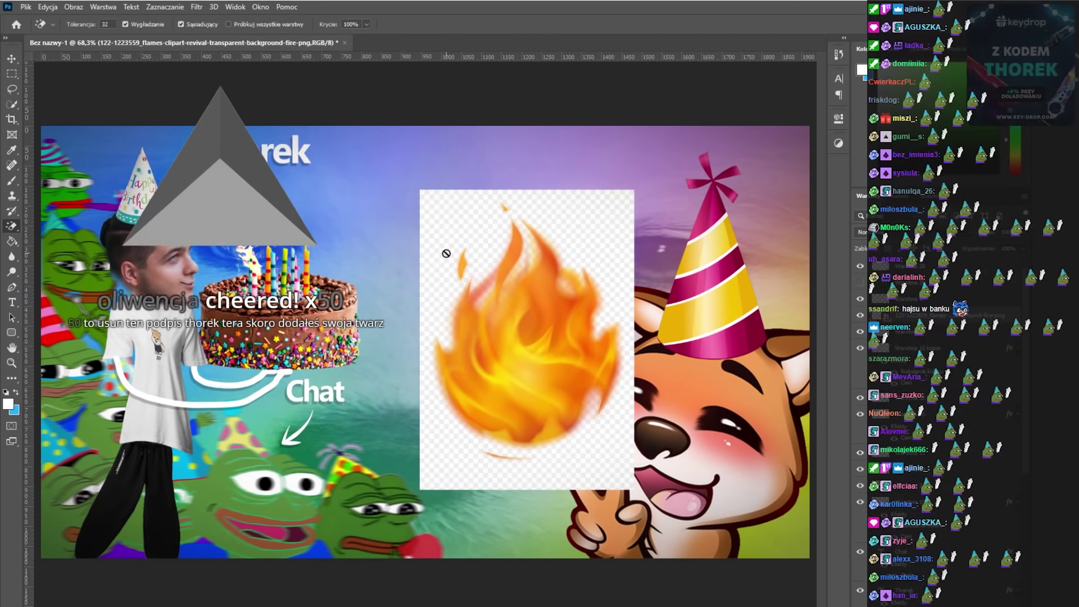
left_click_drag(631, 193, 366, 397)
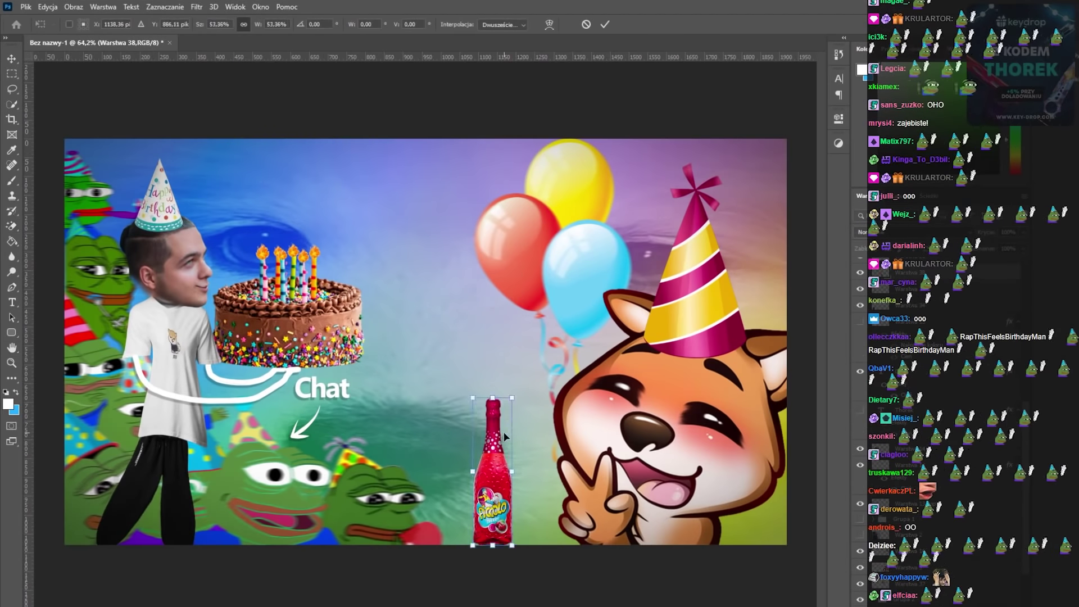
- Duplicate the Piccolo bottle artwork onto a new layer
key("w")
key("ctrl+j")
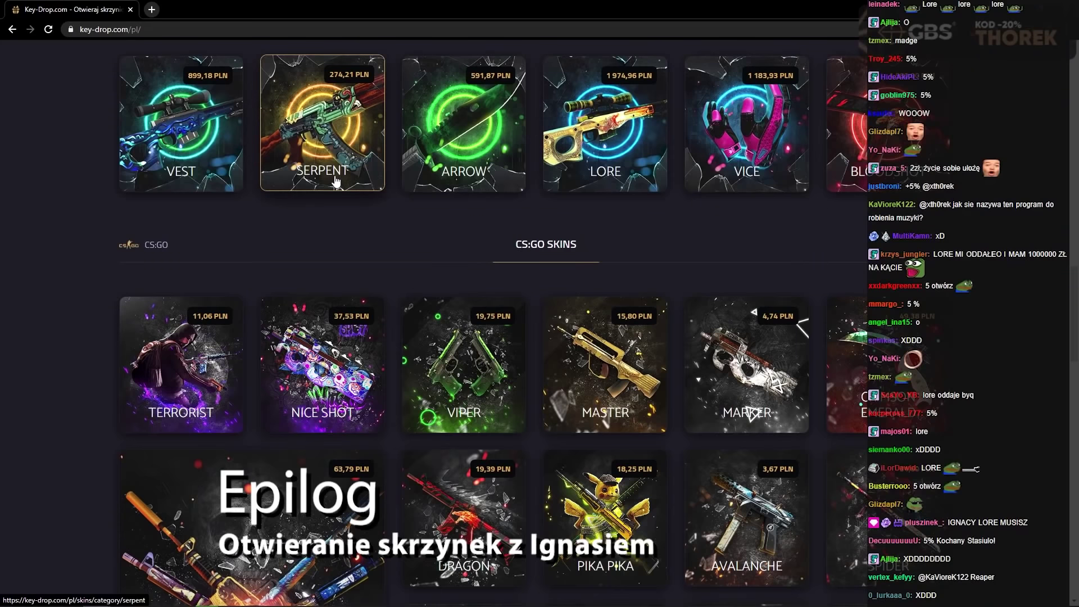
- Switch to the Key-Drop site, choose the Serpent case, set one case line, and start opening it
left_click(339, 175)
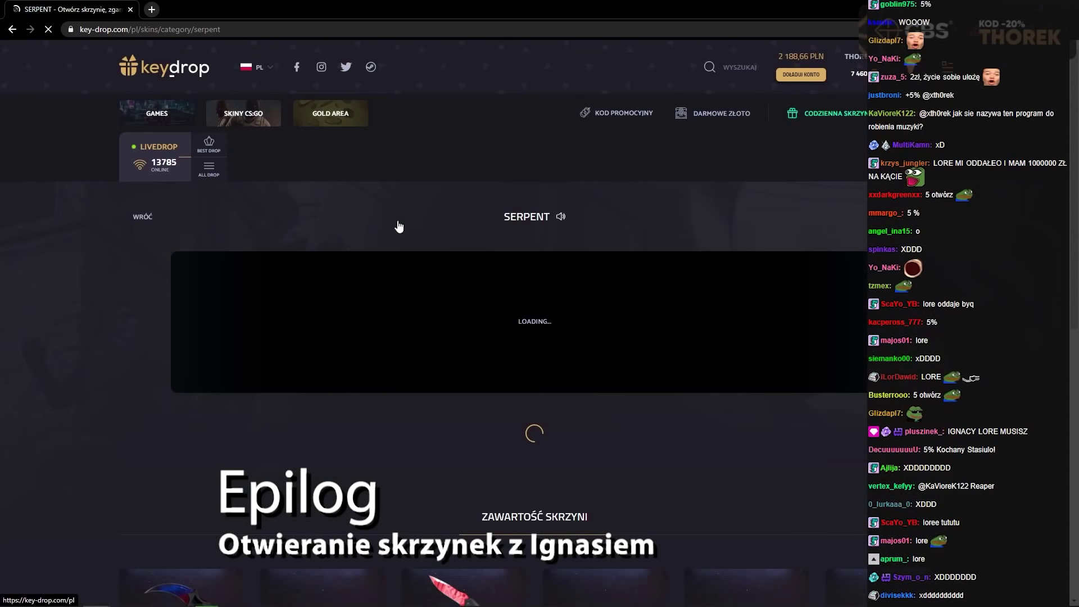
scroll(345, 467, "down", 1)
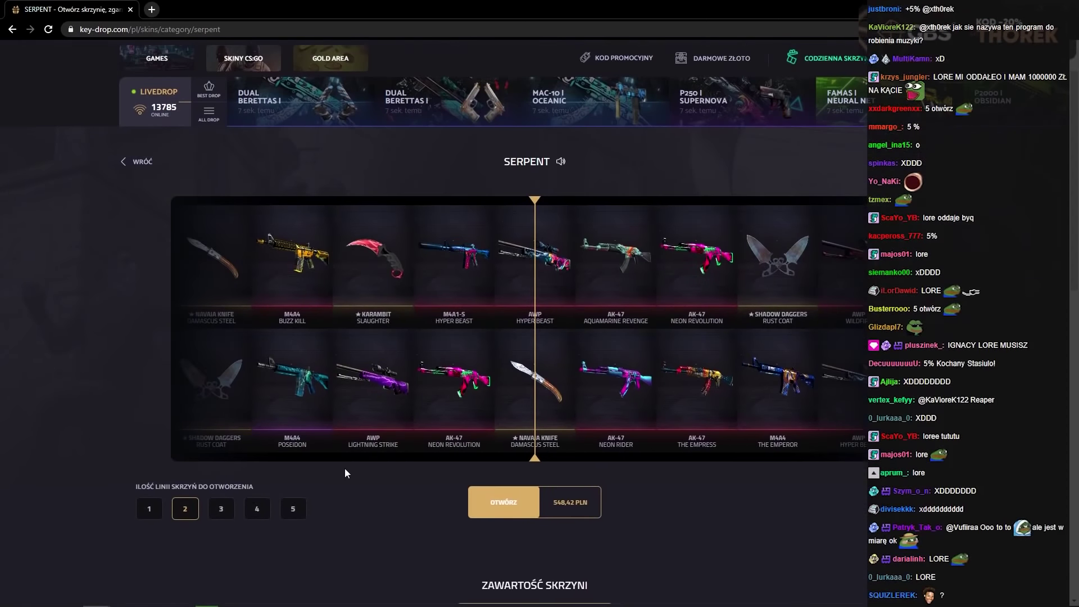
left_click(150, 508)
left_click(504, 377)
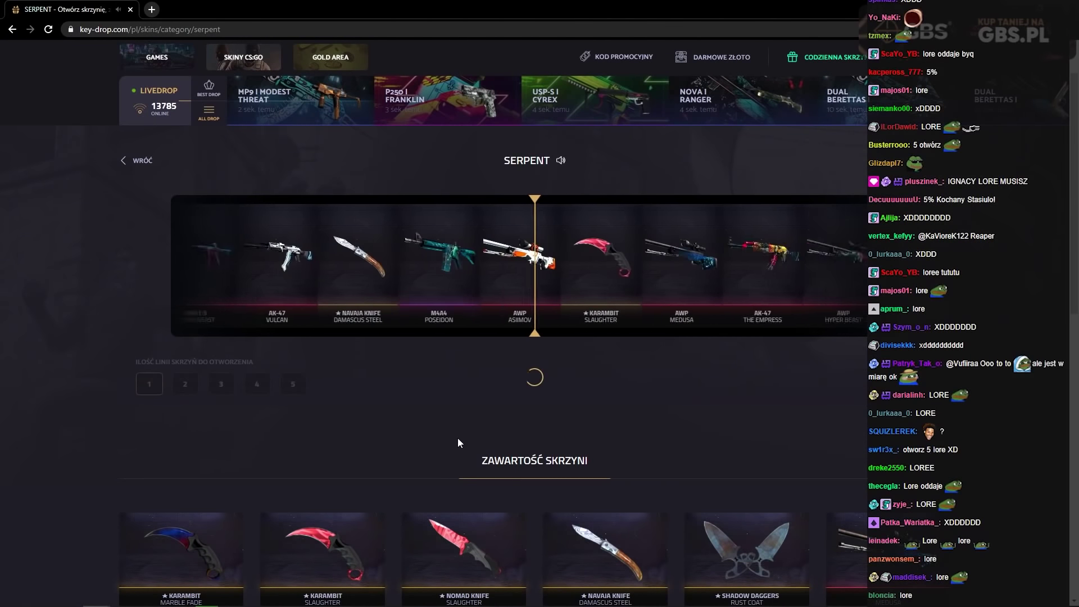